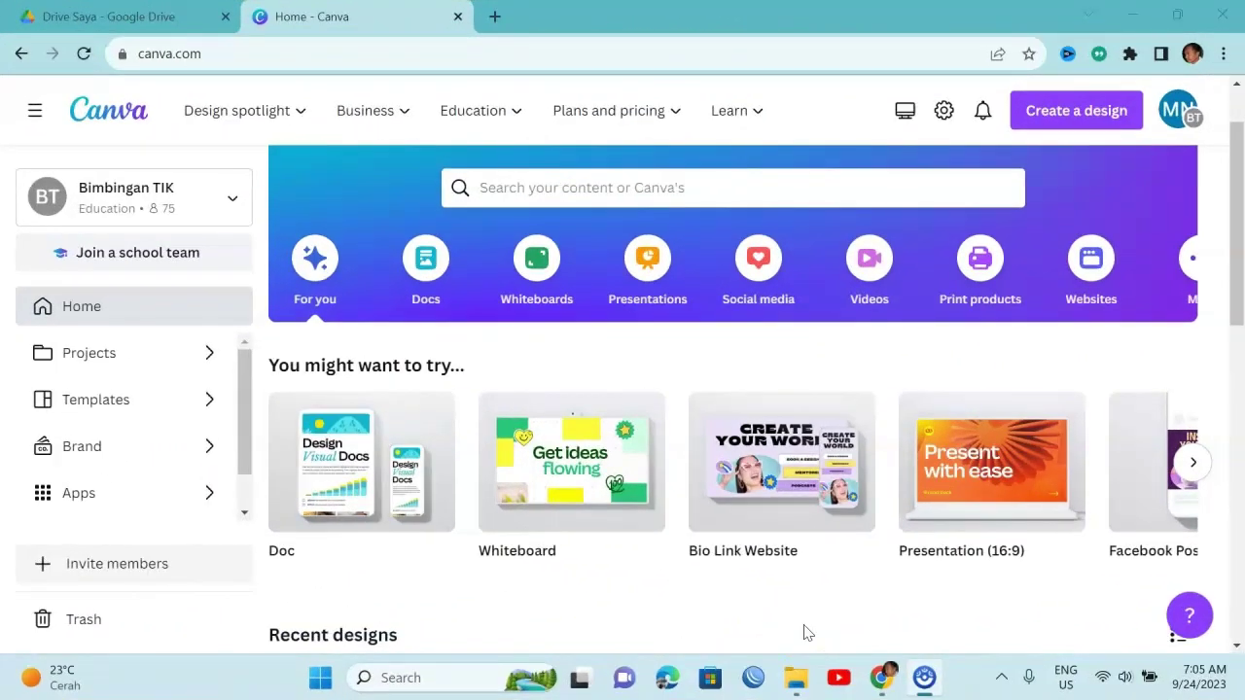
Review the Perangkat X folder's eight teaching files (seven PDFs, one XLSX), then minimize File Explorer
click(801, 681)
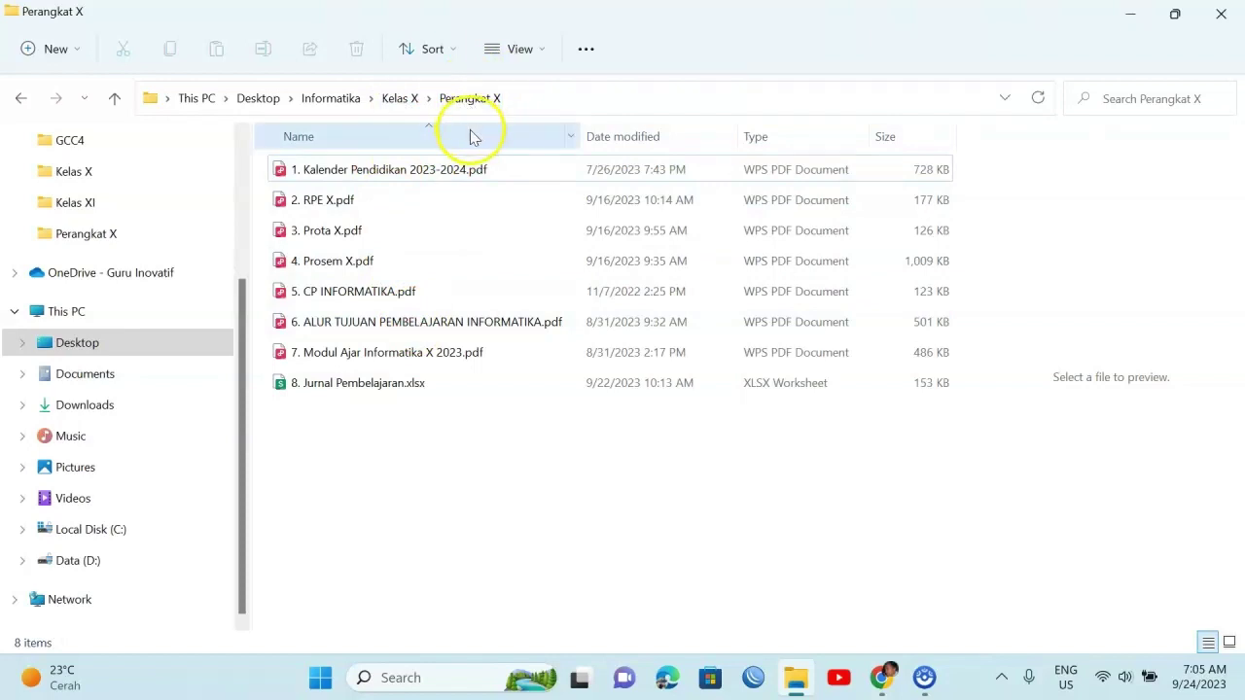
click(1131, 16)
Share the Perangkat X folder so anyone with the link can view it as Pelihat
click(160, 17)
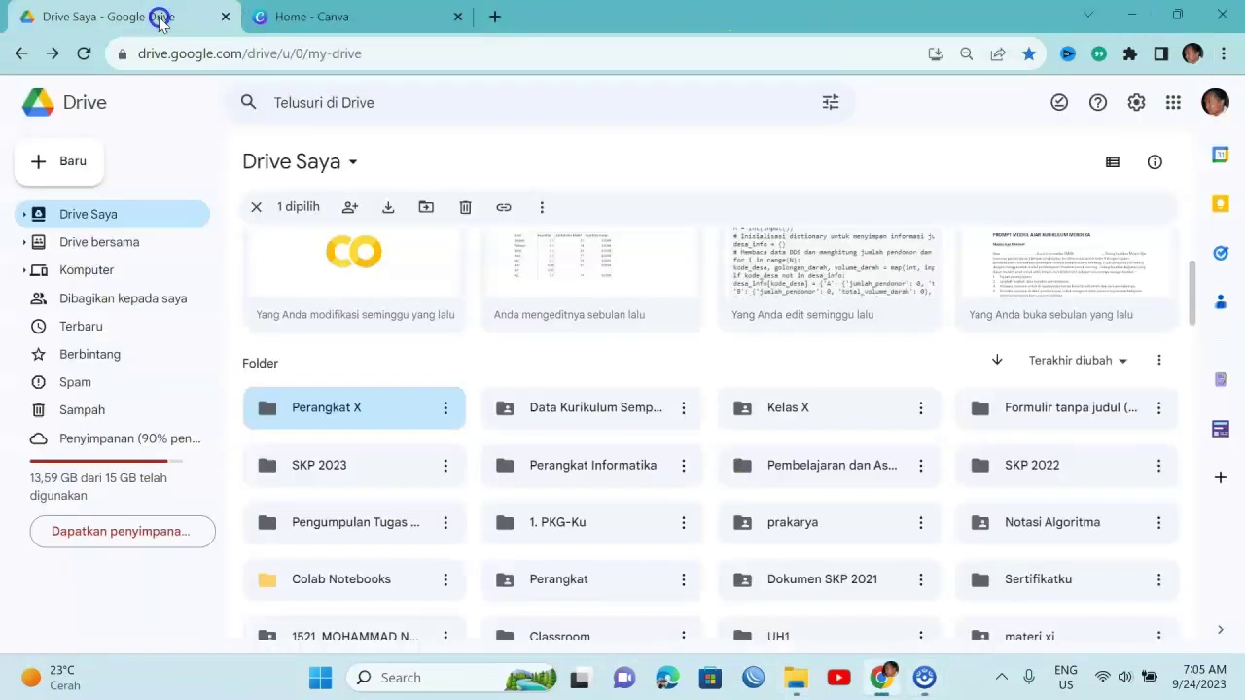
click(445, 413)
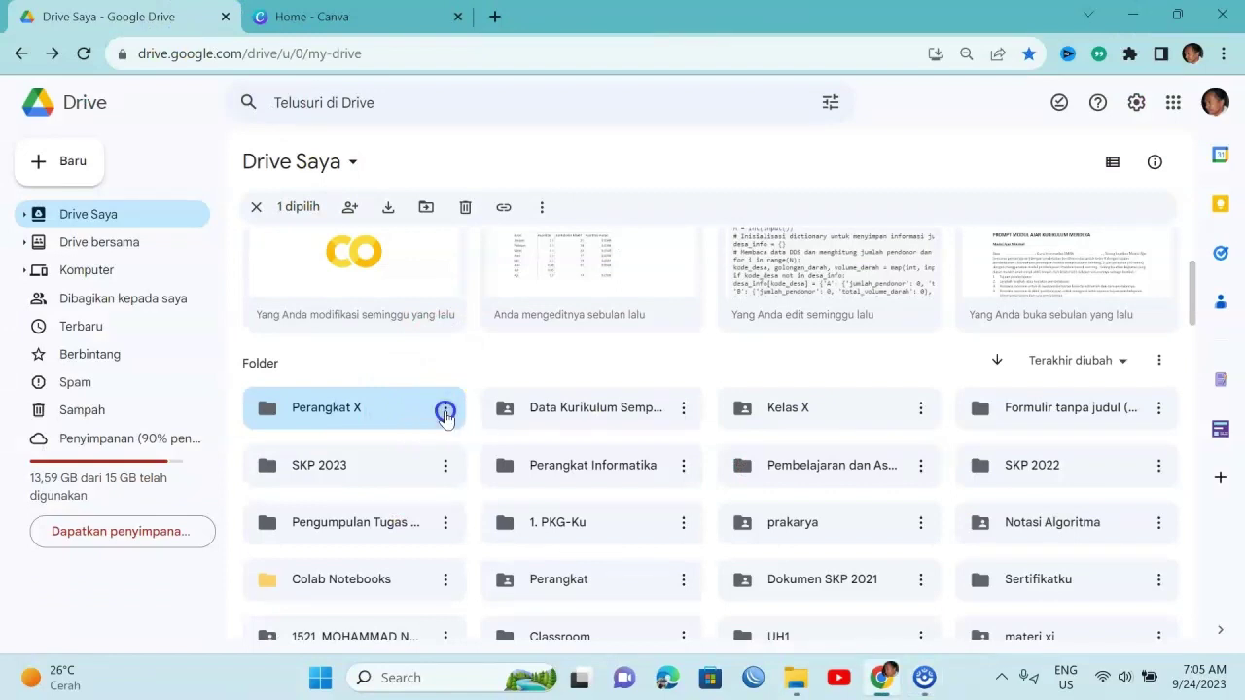
mouse_move(622, 335)
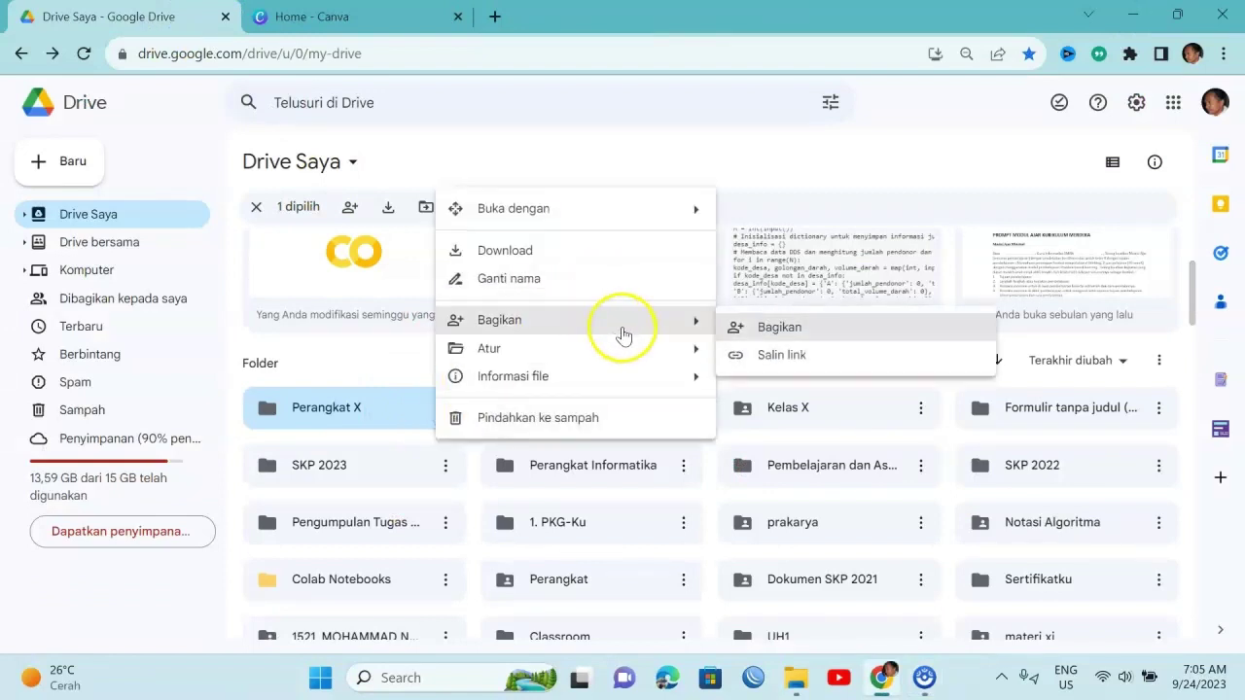
click(739, 321)
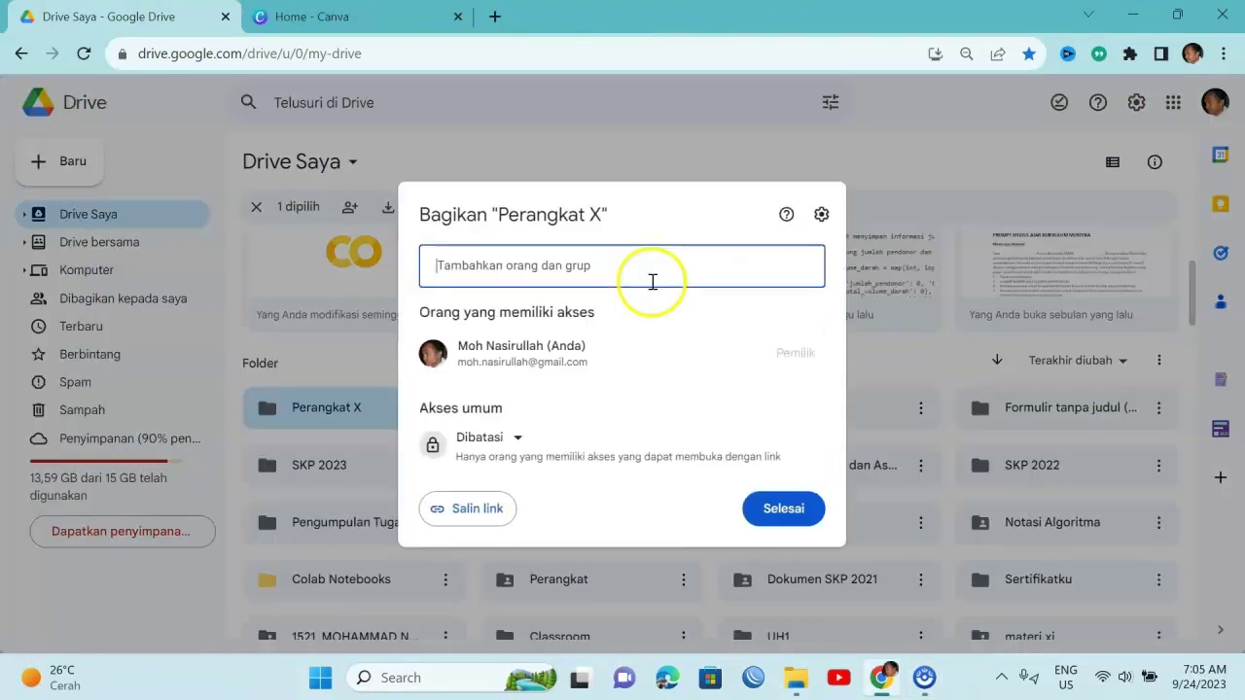
click(521, 438)
click(542, 517)
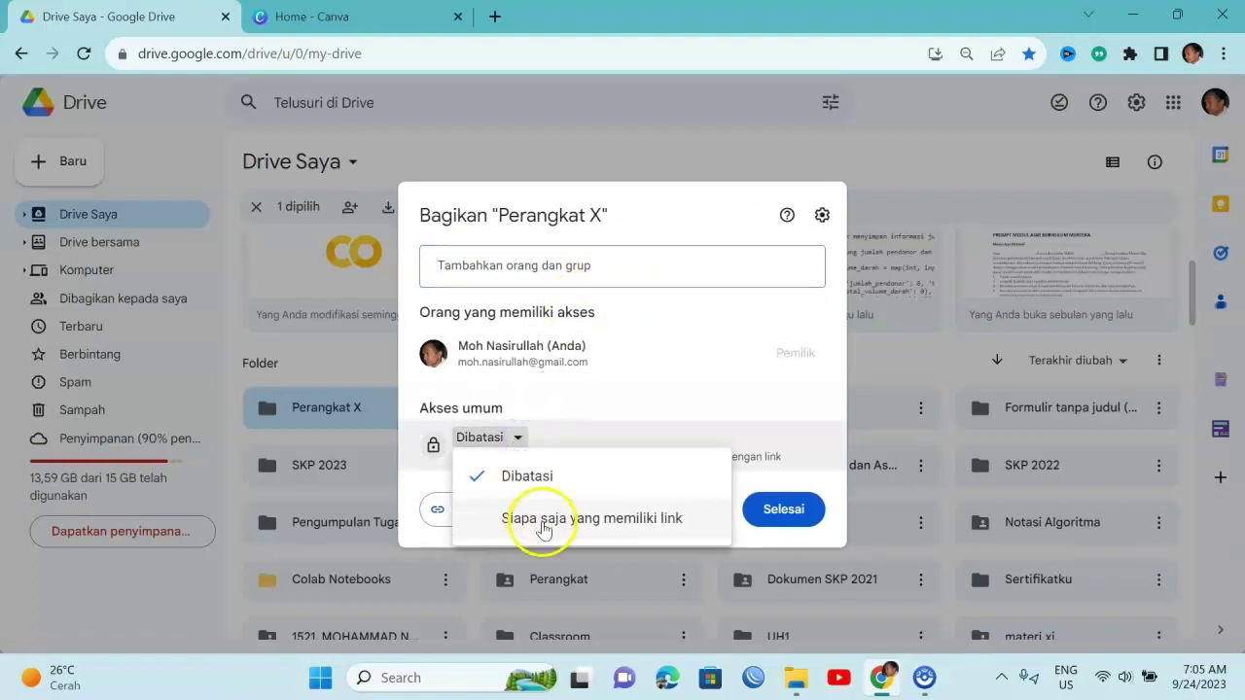
click(783, 512)
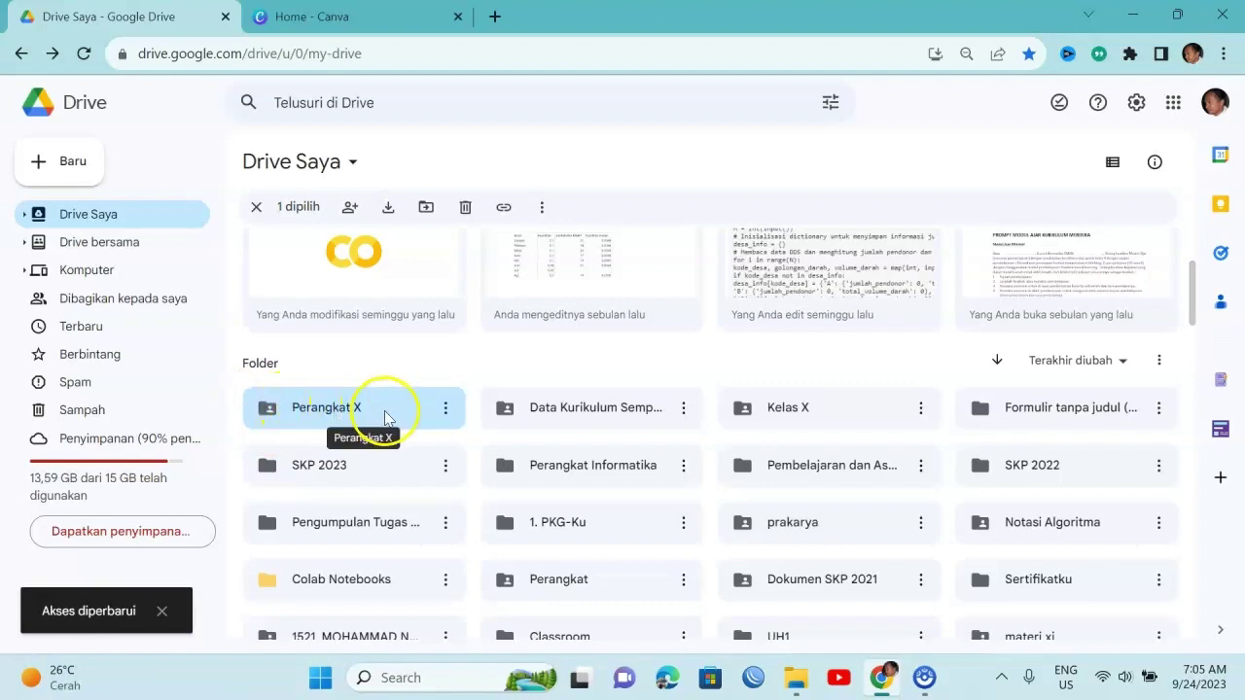
Create a blank Bio Link Website design from Canva's Websites design types
click(368, 16)
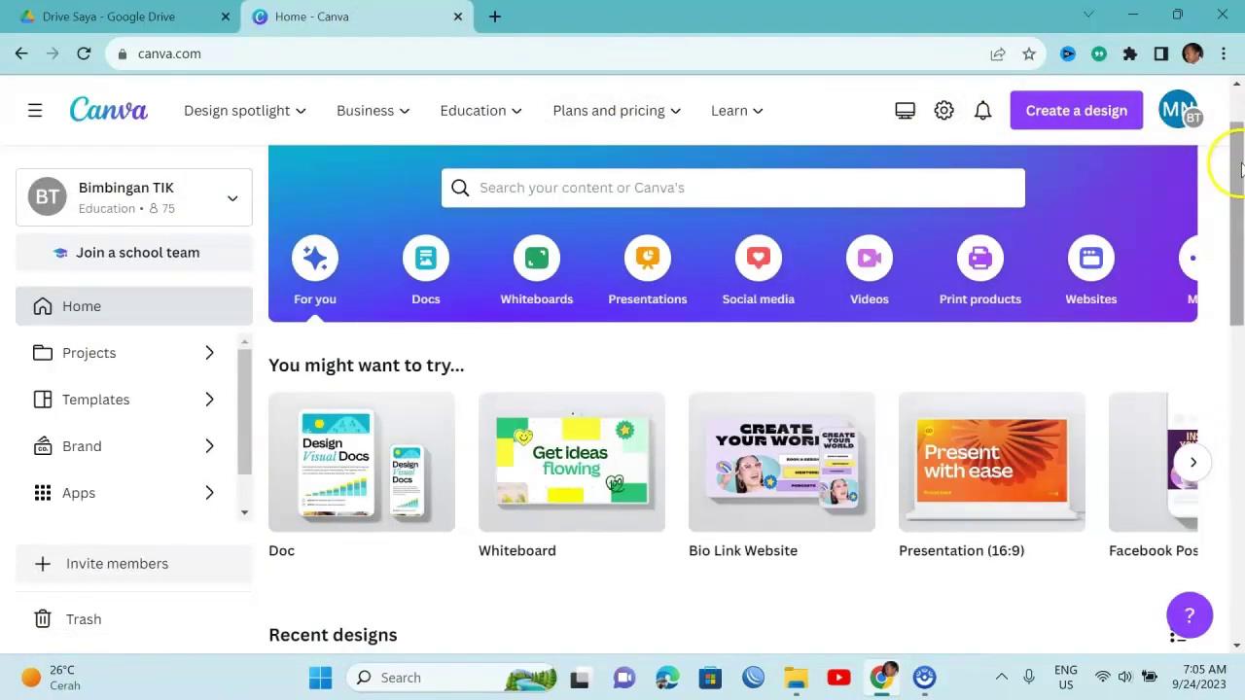
scroll(1238, 117, up, 1)
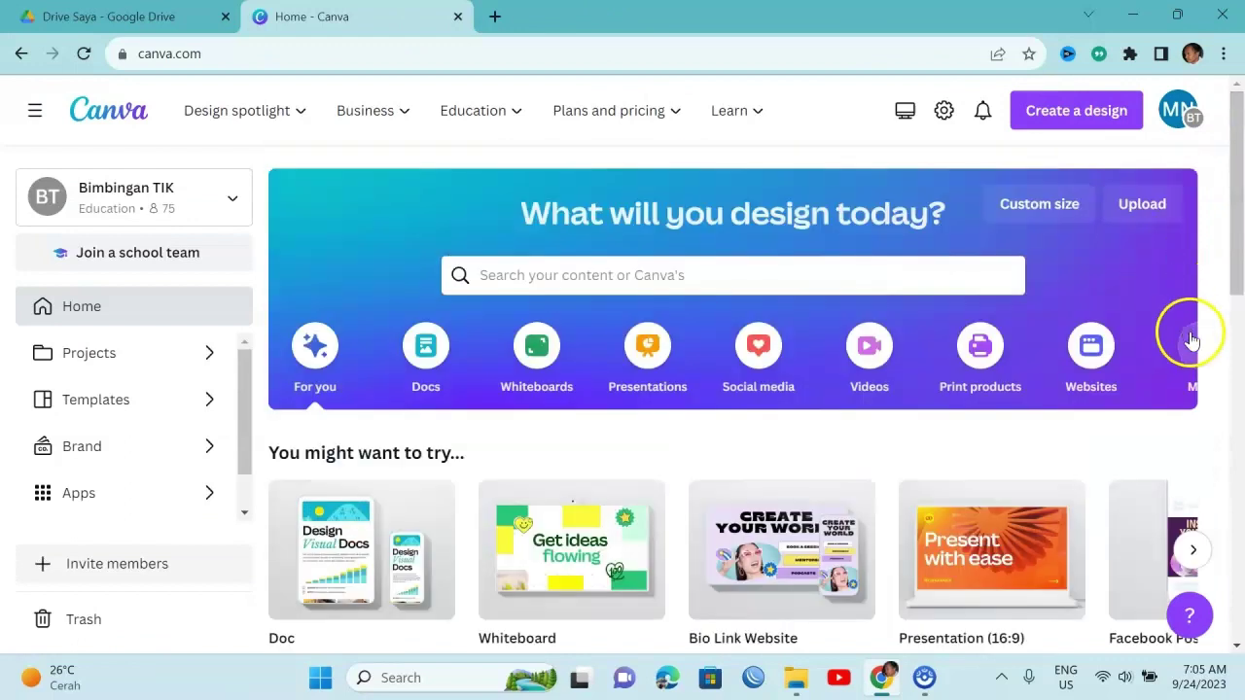
click(1095, 348)
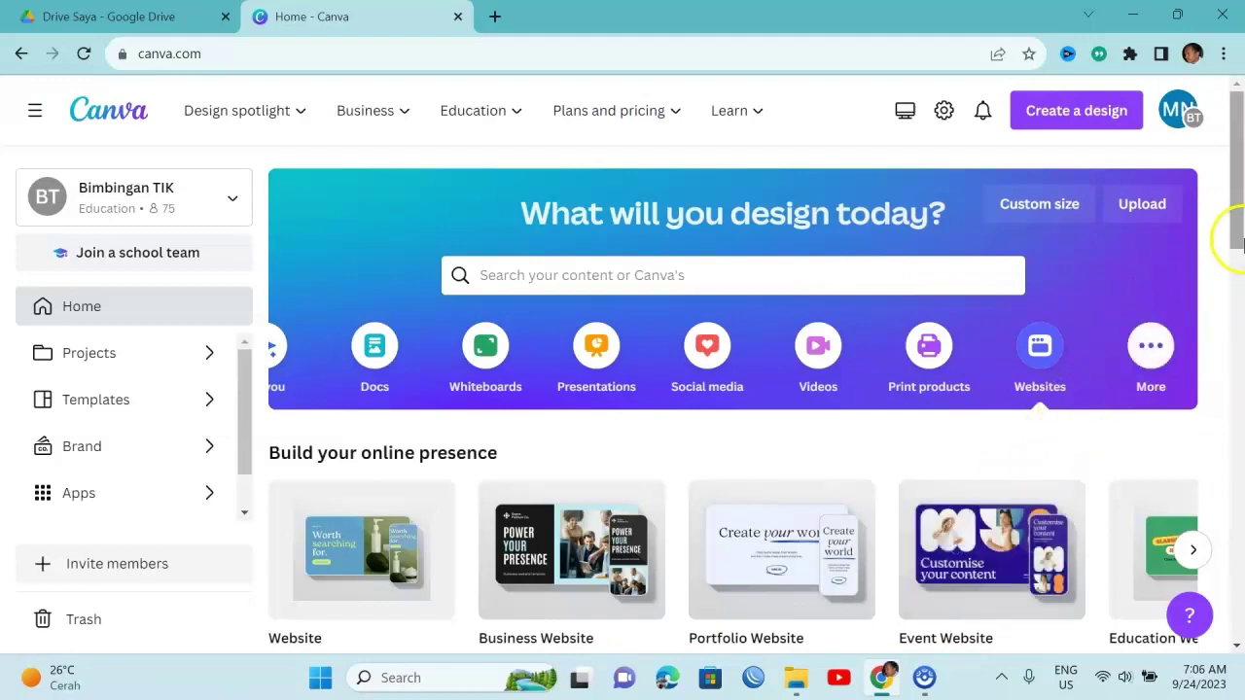
scroll(1236, 248, down, 3)
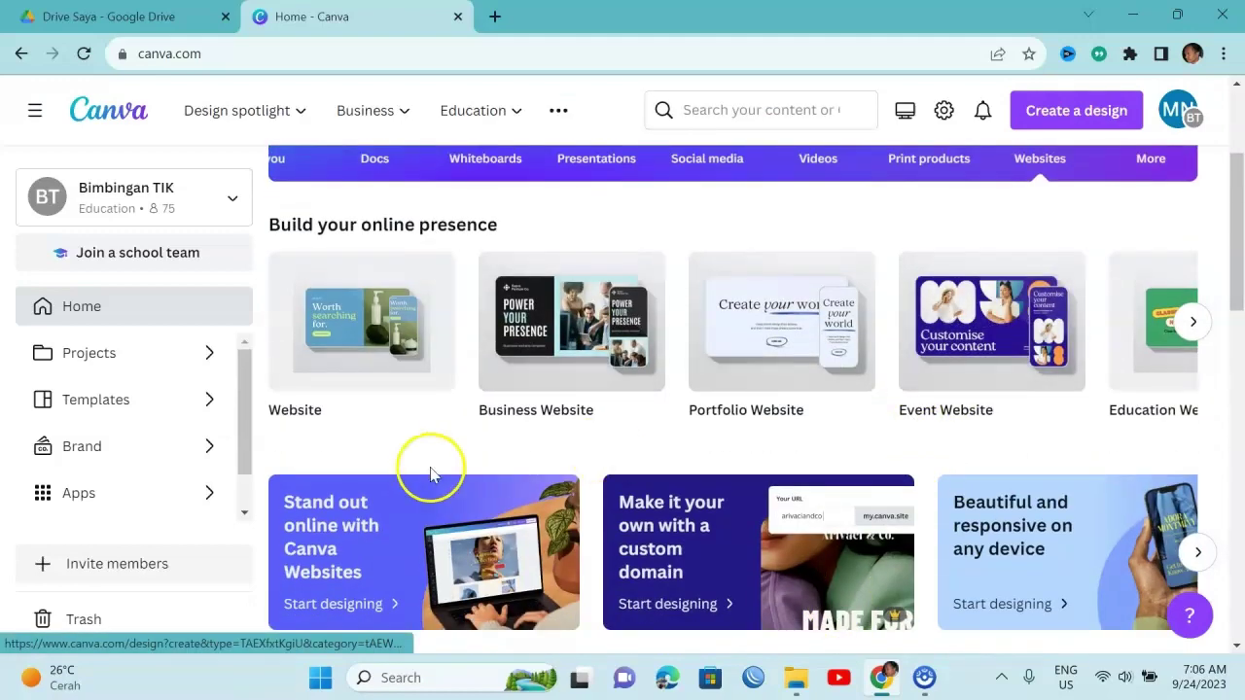
click(1197, 322)
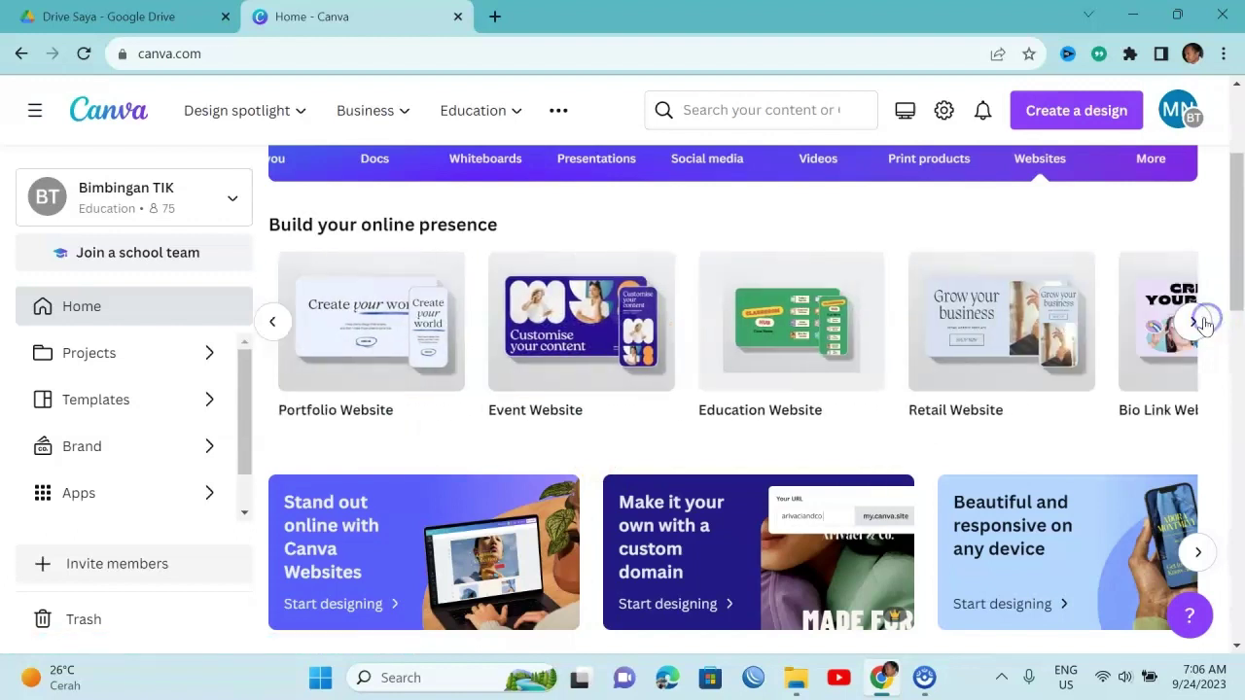
click(1196, 322)
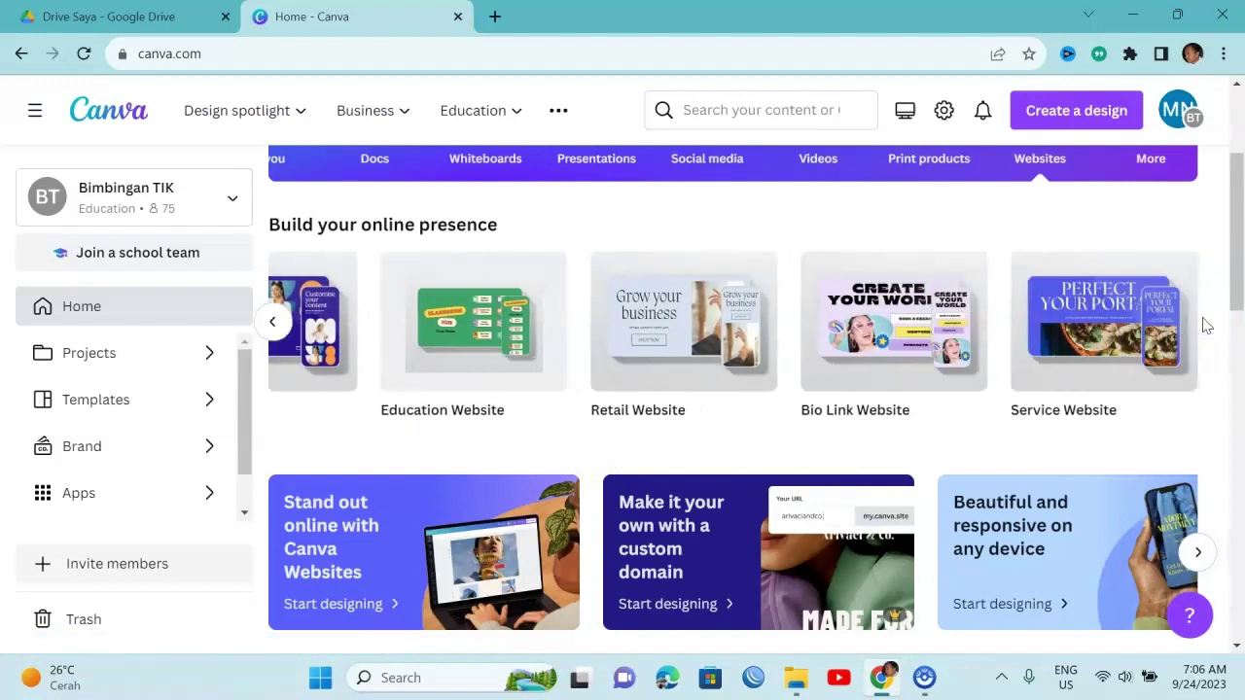
click(903, 328)
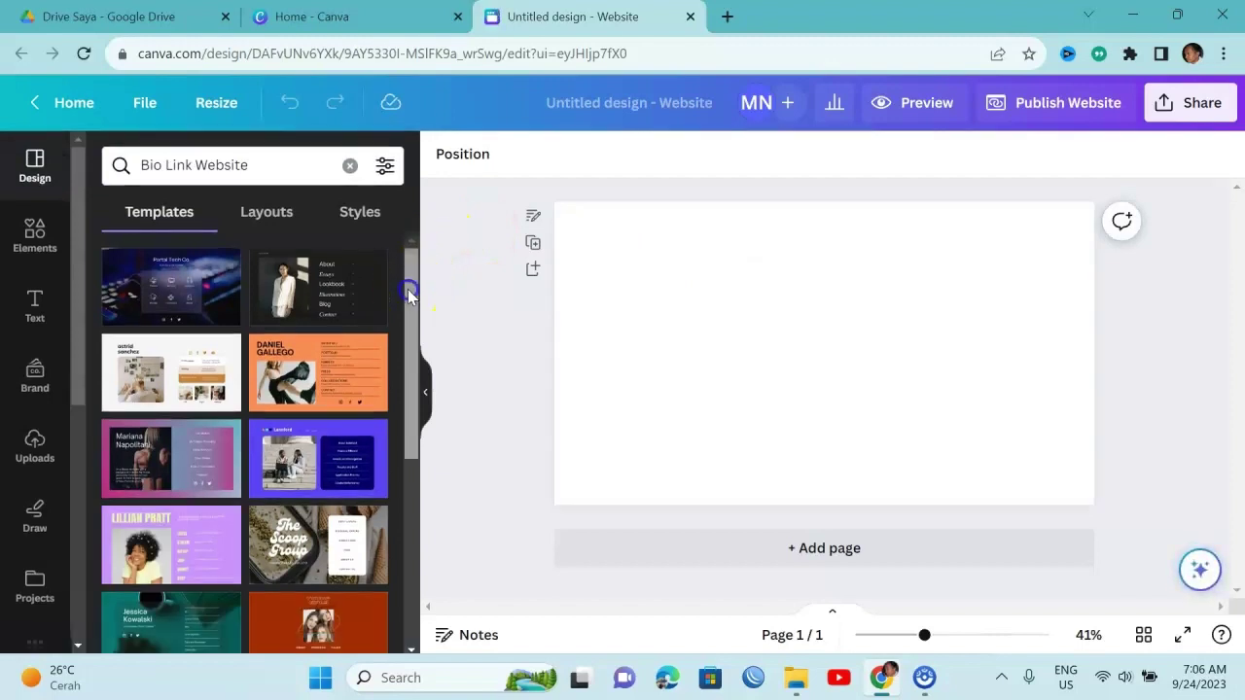
After trying a dark tech template, replace the page with the Yellow Colorful Blocks Blogger template
click(197, 303)
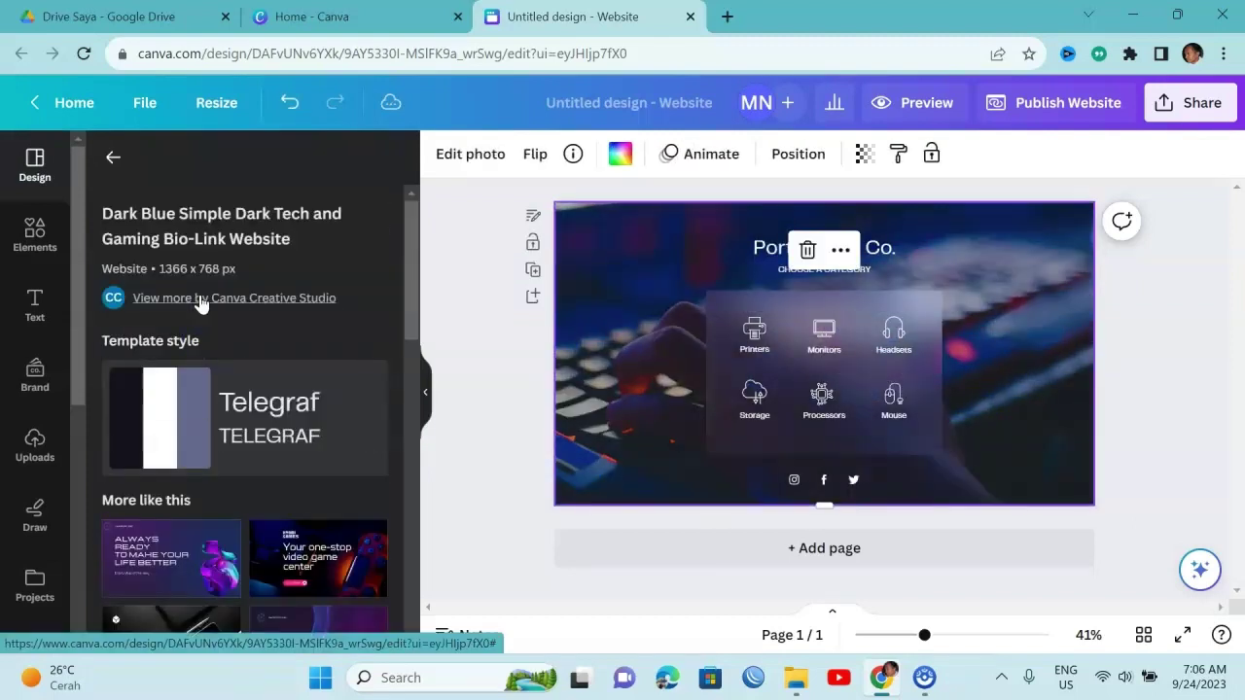
click(114, 160)
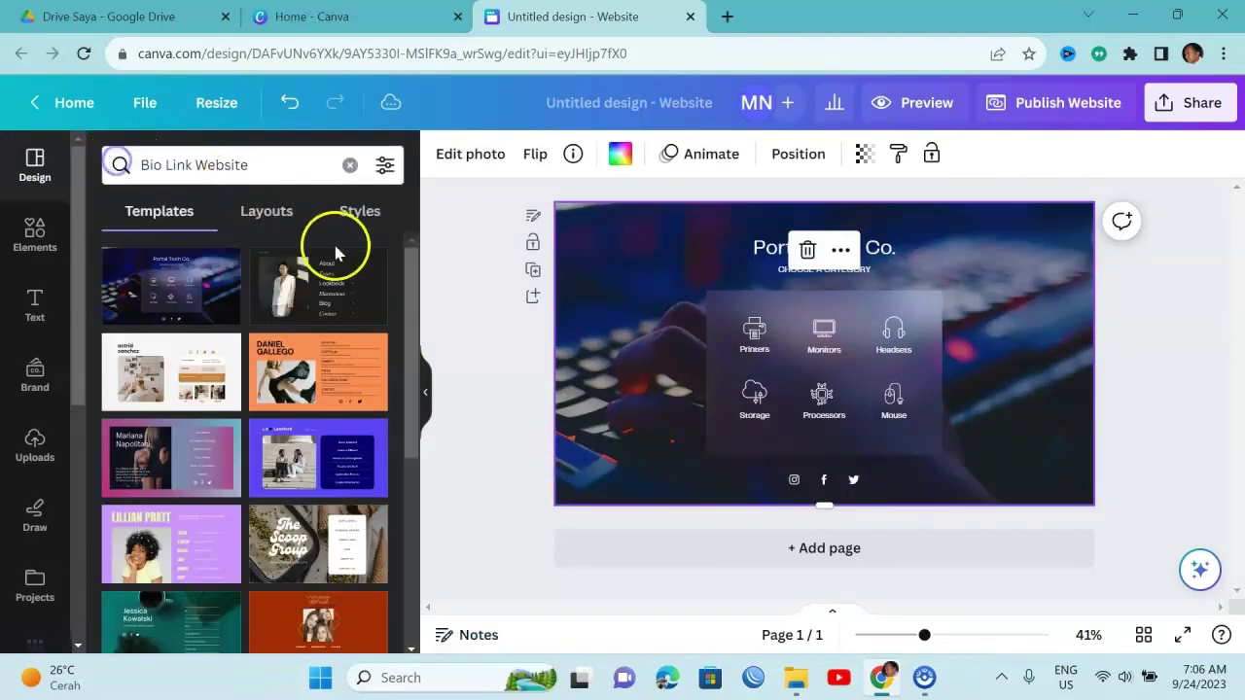
mouse_move(412, 314)
mouse_down()
mouse_move(412, 367)
mouse_move(409, 297)
mouse_move(412, 399)
mouse_move(411, 331)
mouse_move(412, 370)
mouse_move(425, 322)
mouse_up()
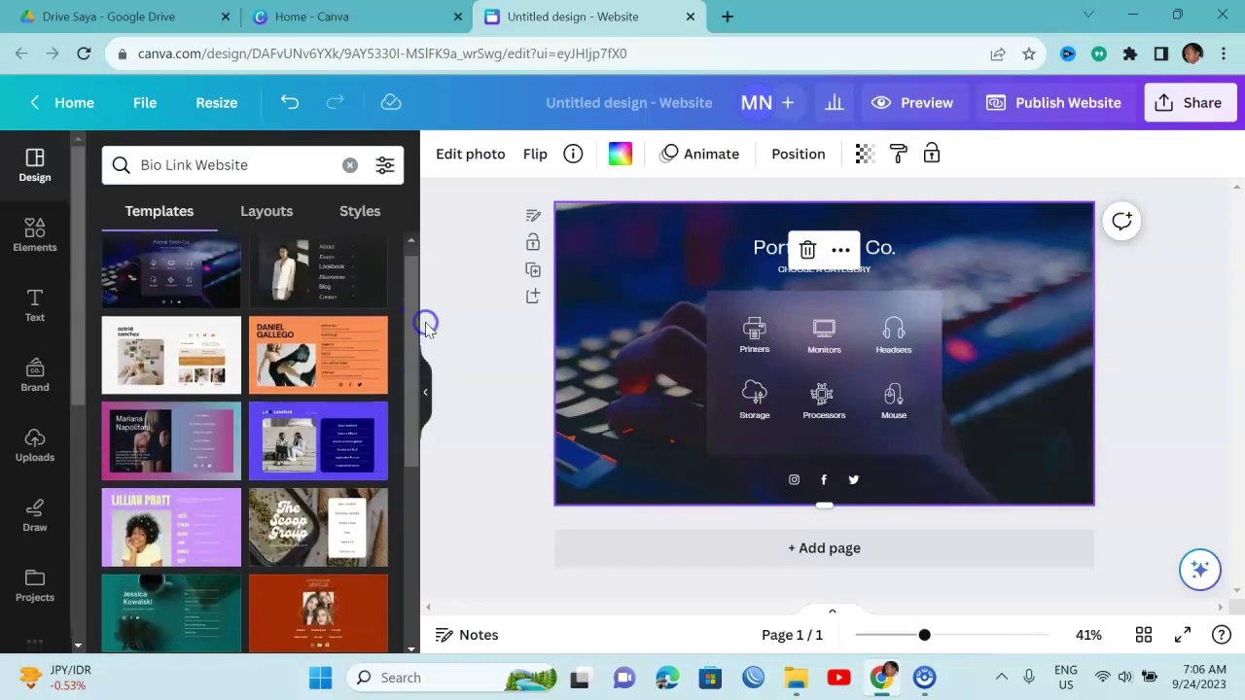
drag(413, 409, 409, 487)
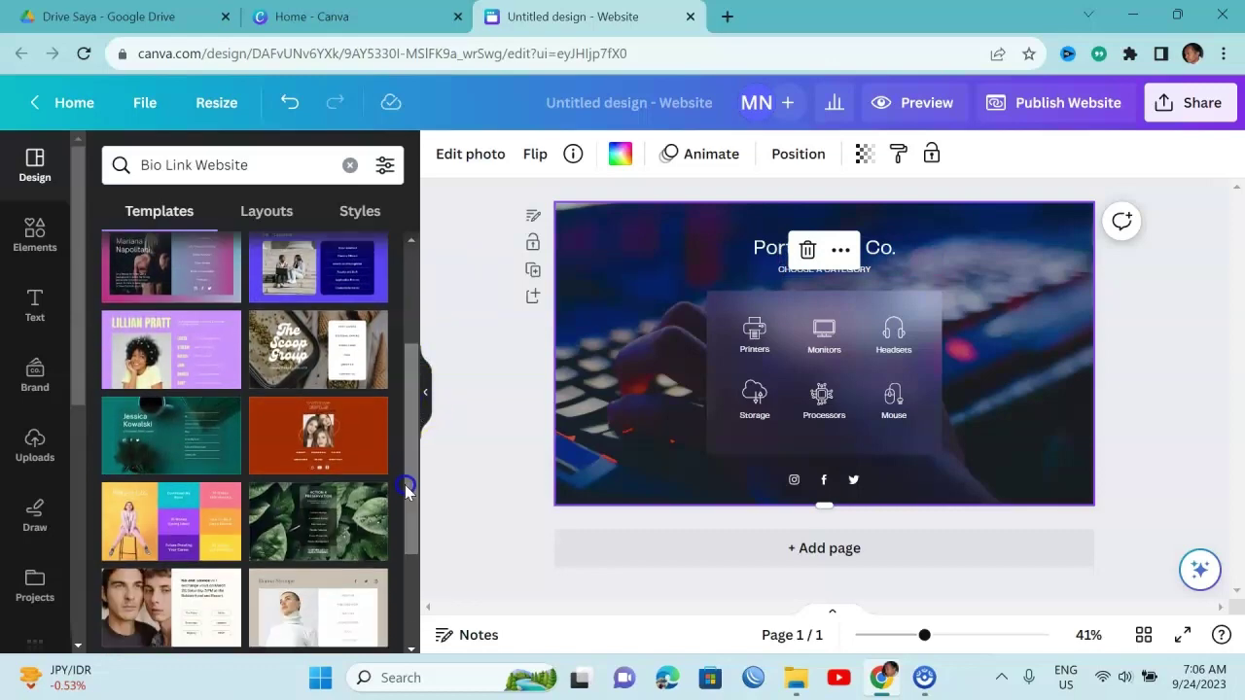
click(153, 521)
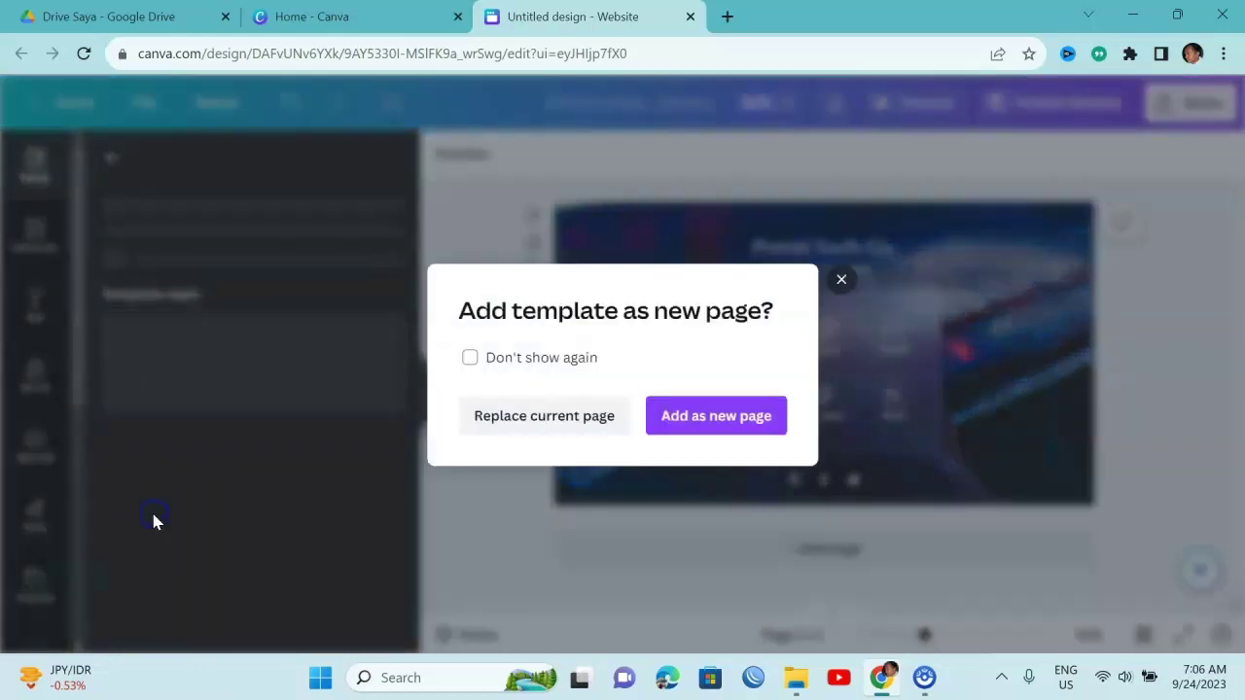
click(571, 418)
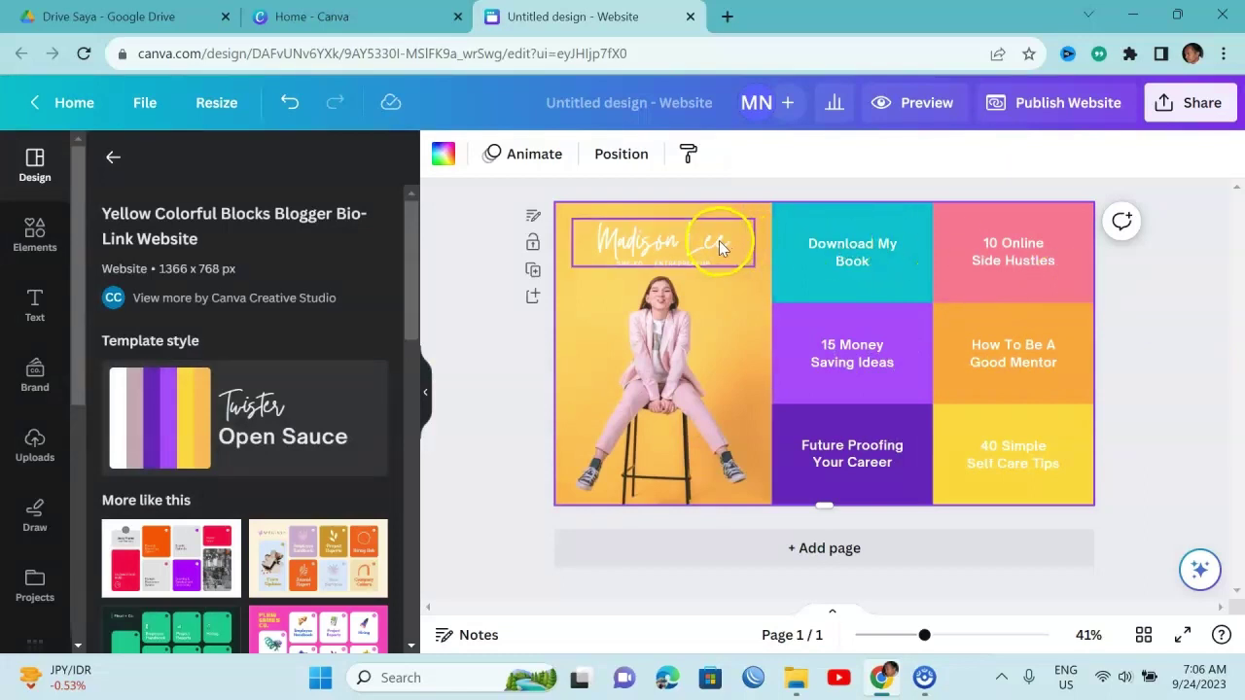
Drag the uploaded Merlion photo from Uploads into the template's photo frame, replacing the portrait
click(724, 341)
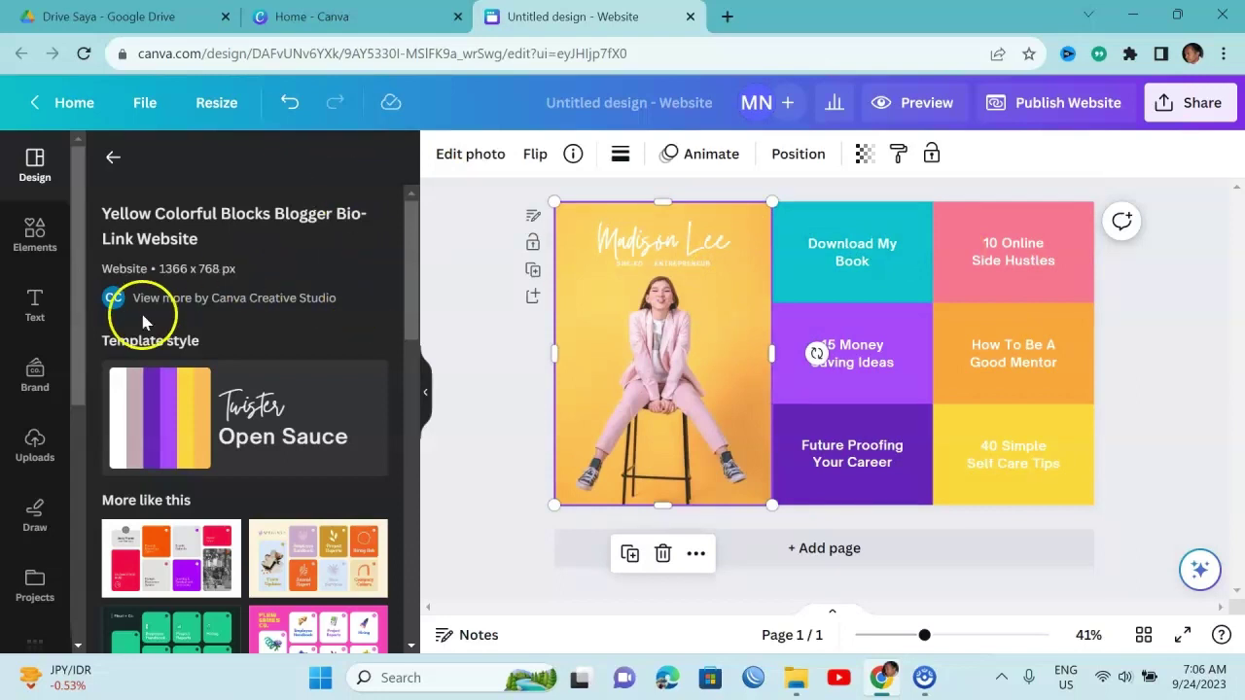
click(34, 237)
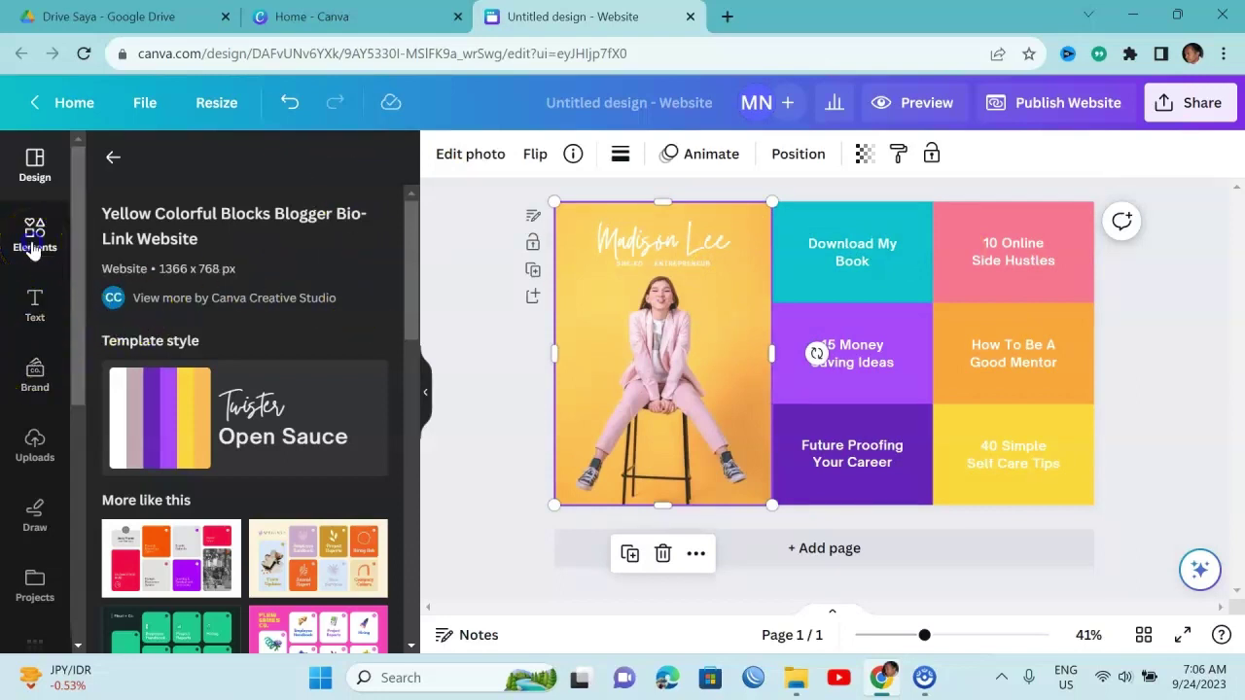
click(35, 444)
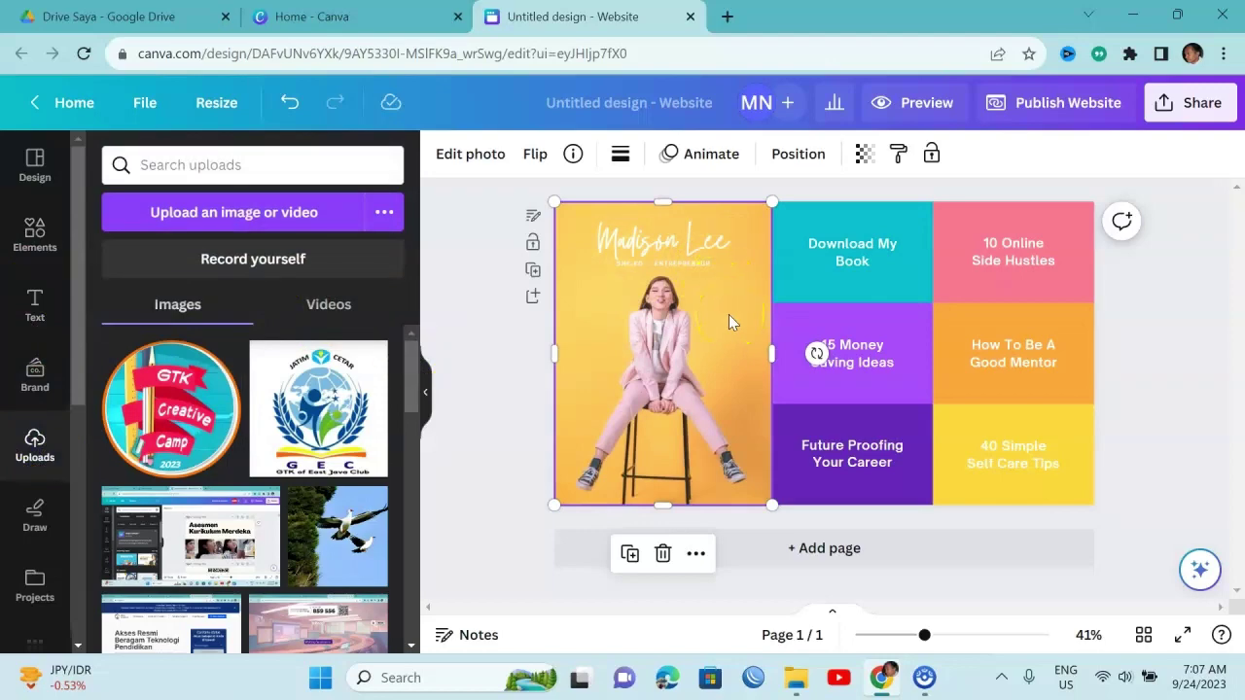
drag(410, 362, 413, 666)
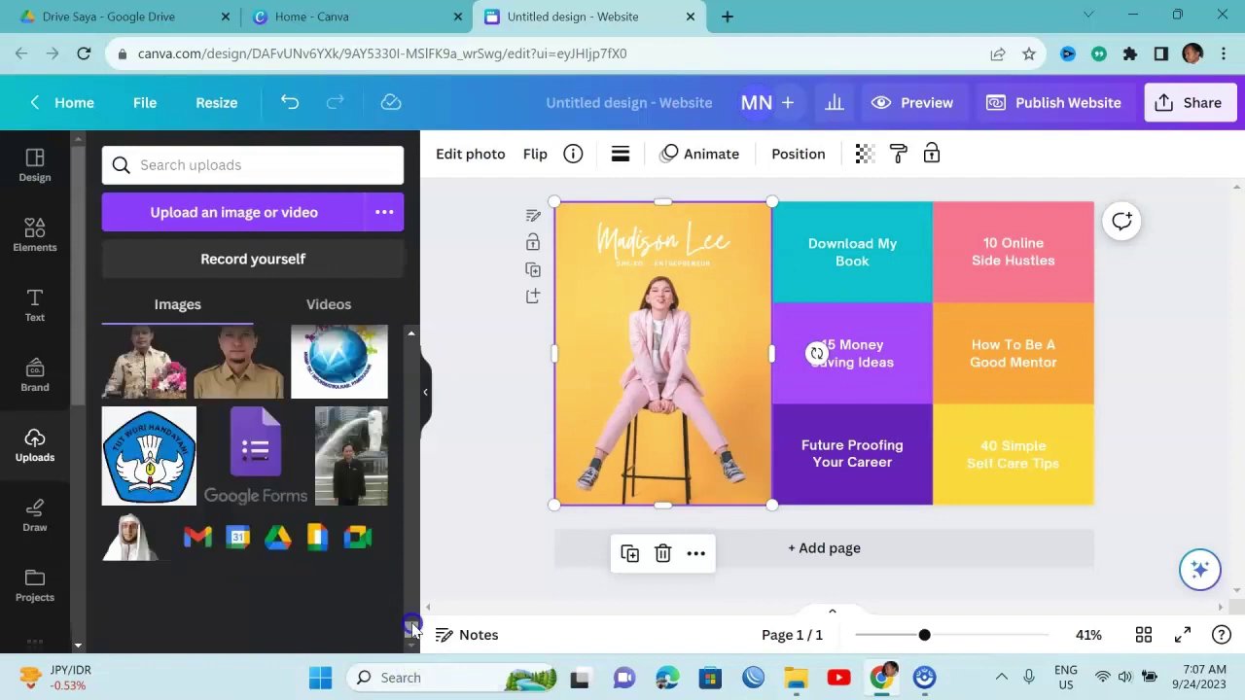
click(411, 332)
drag(377, 467, 621, 324)
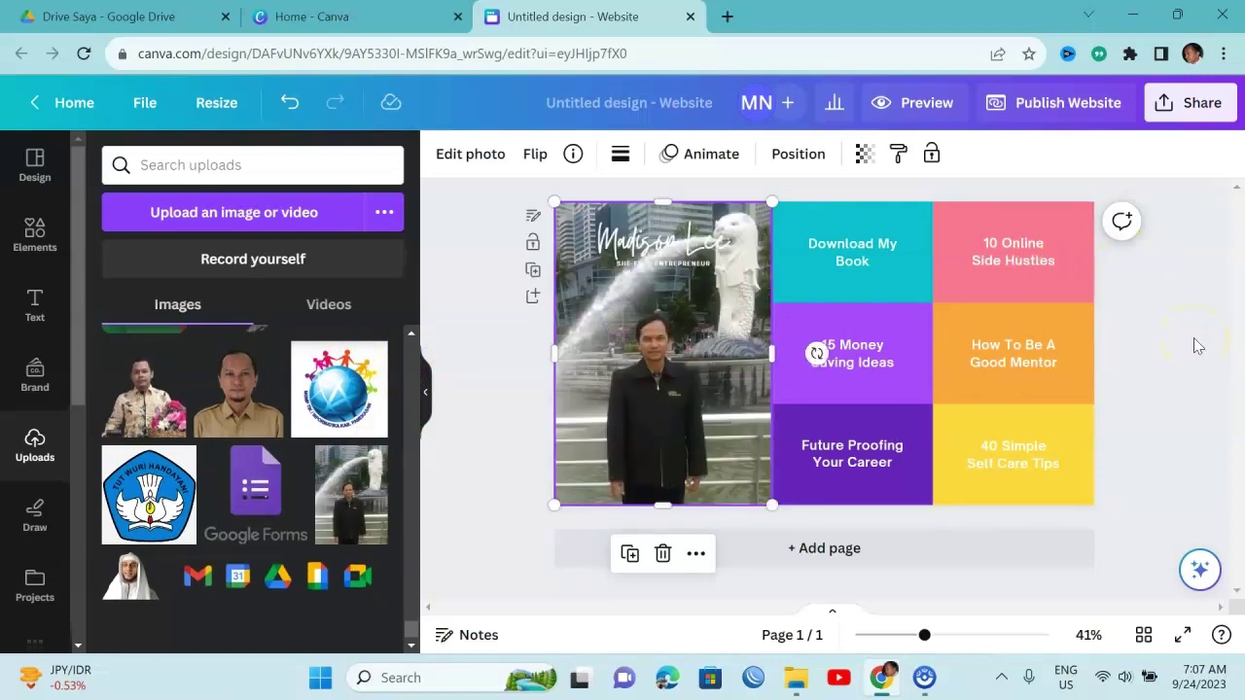
Replace the 'Madison Lee' script heading with the site owner's full name
click(710, 251)
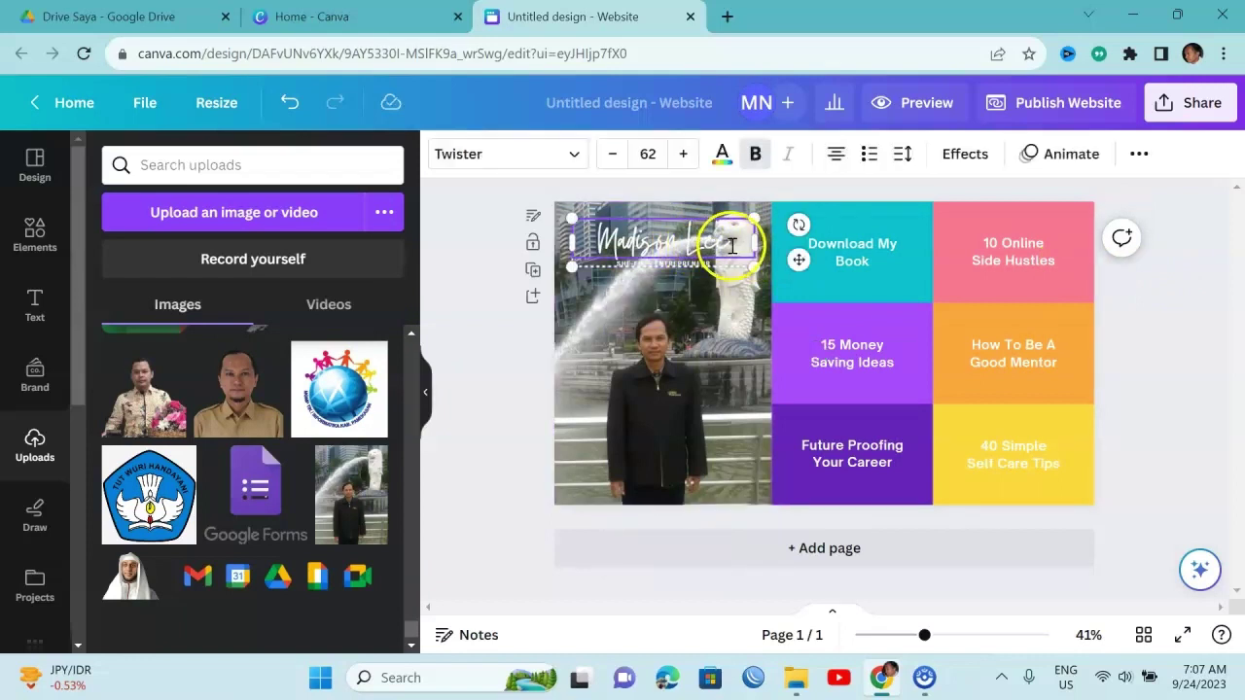
drag(738, 243, 610, 236)
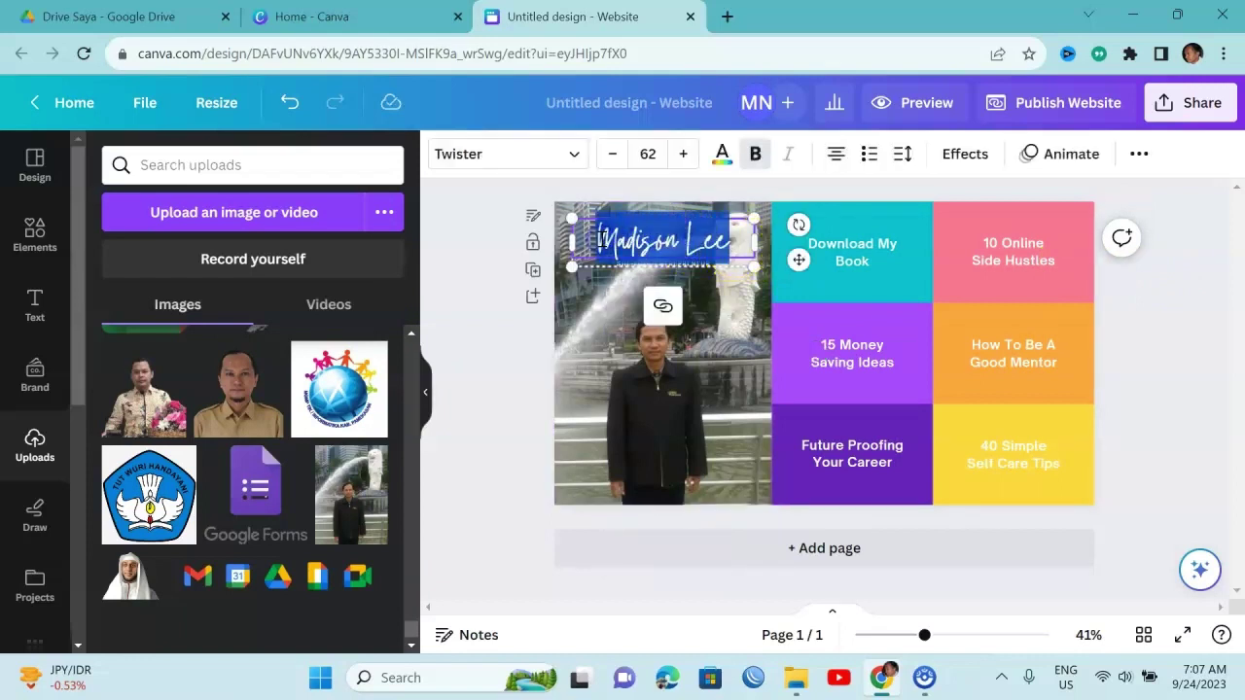
key(BackSpace)
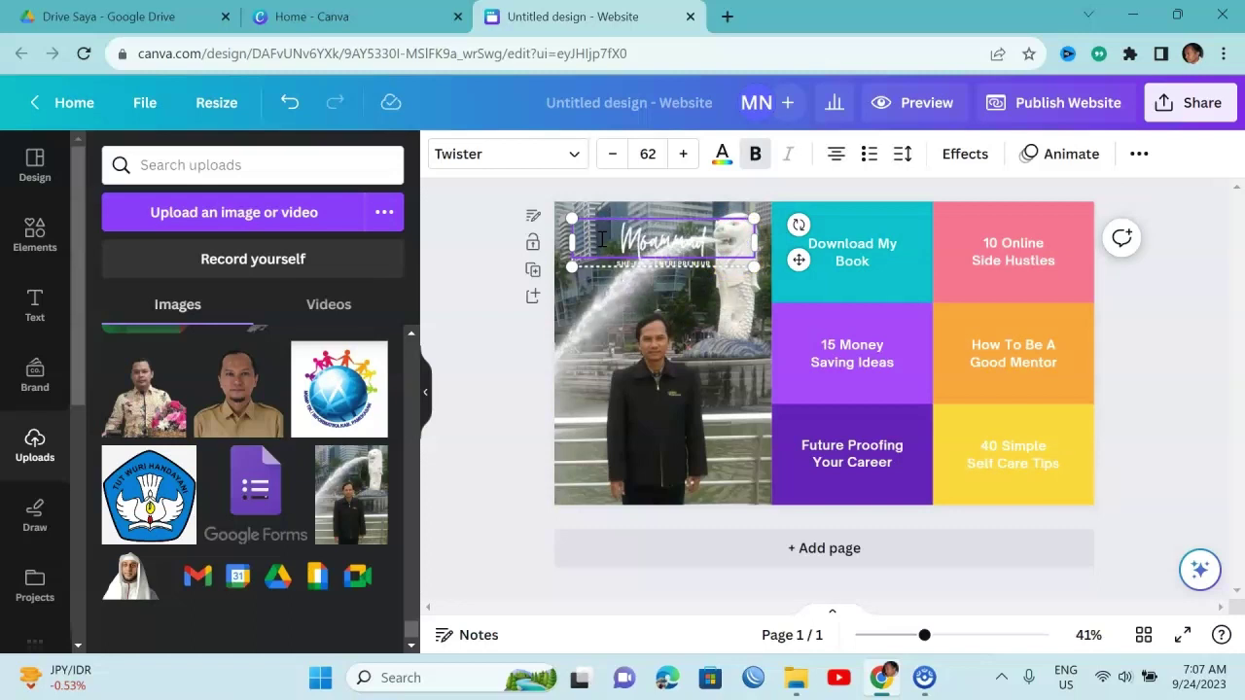
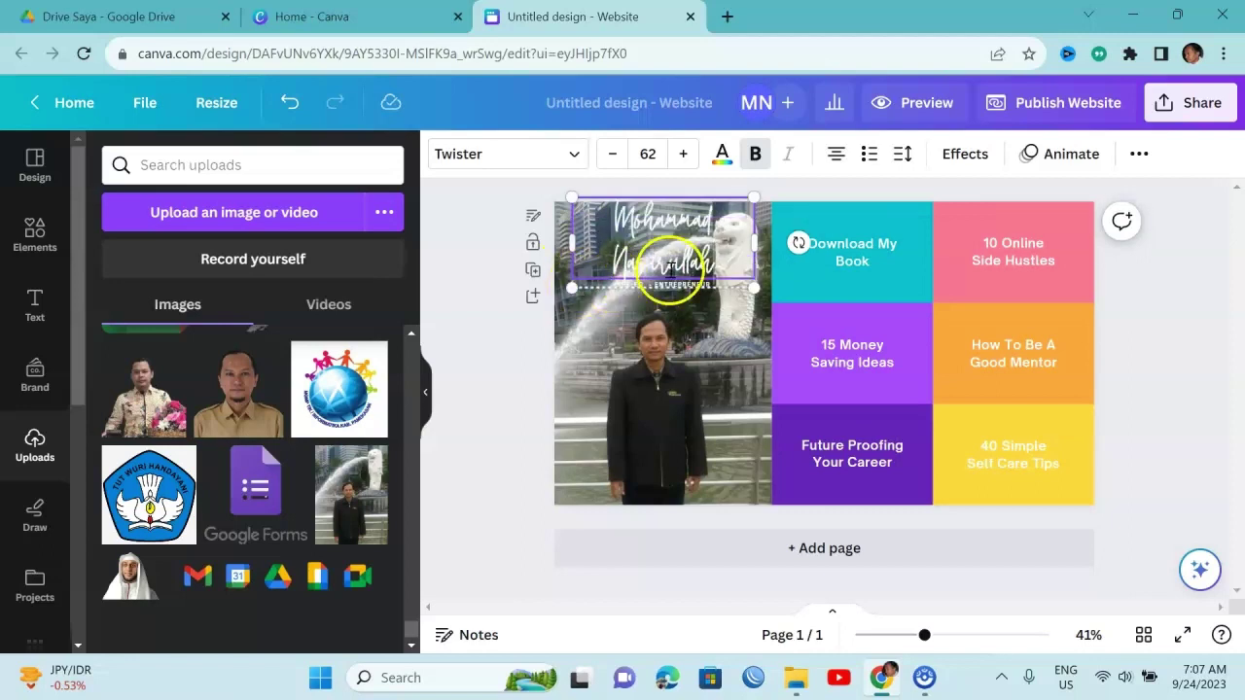
click(687, 292)
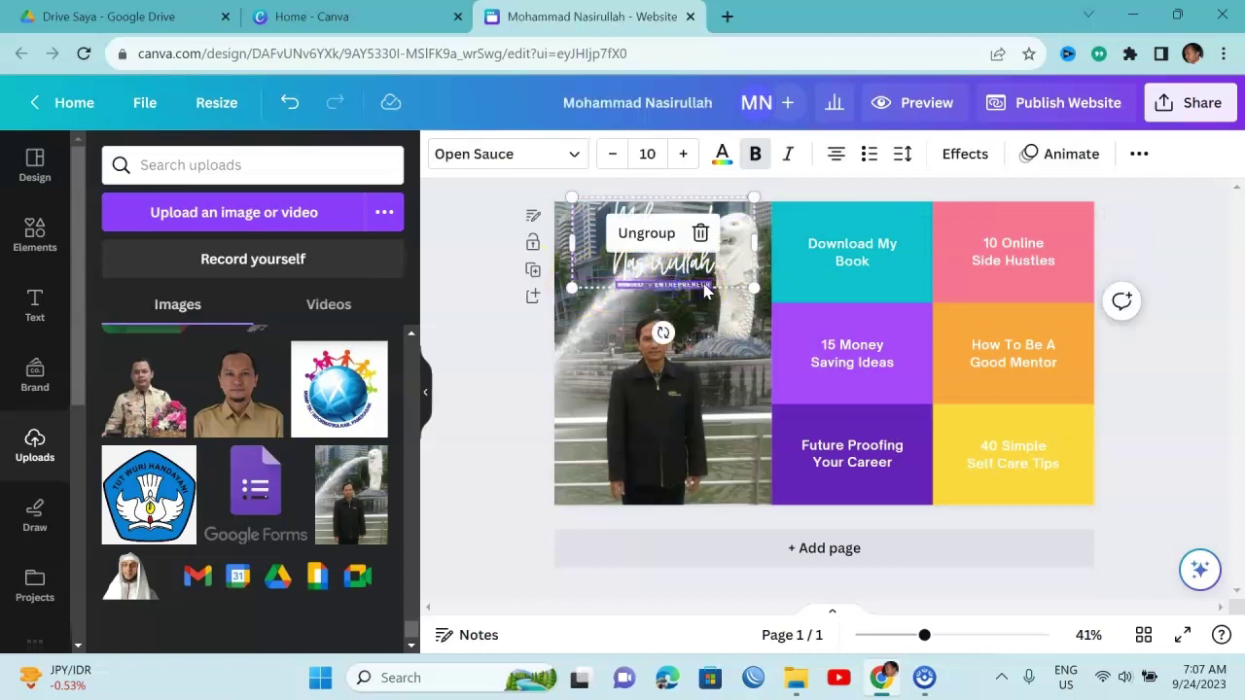
Ungroup the name from its tagline and move it down near the bottom of the photo
click(647, 234)
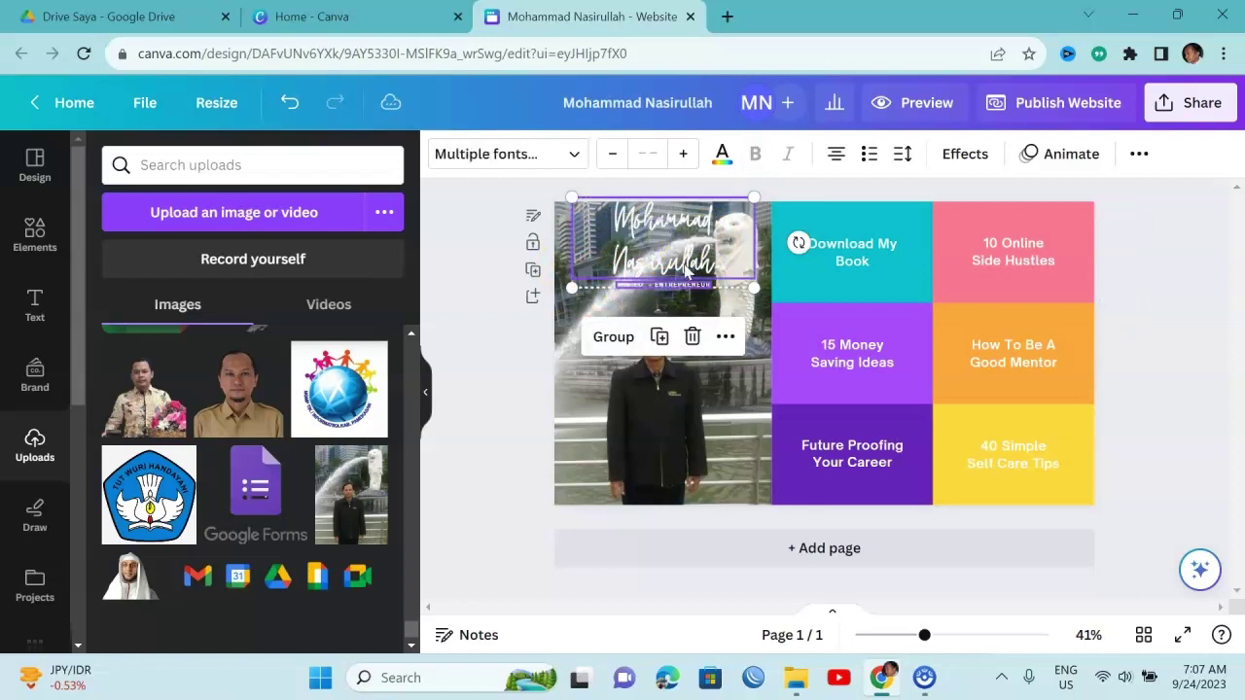
click(735, 289)
click(700, 290)
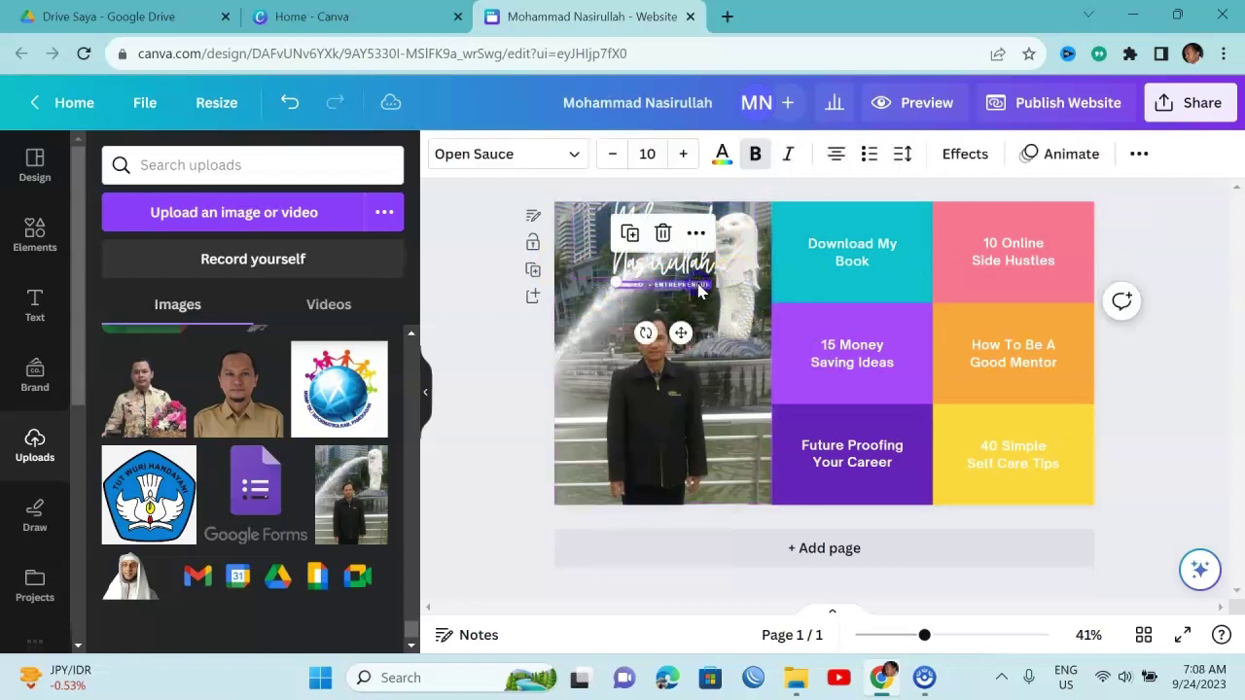
click(696, 273)
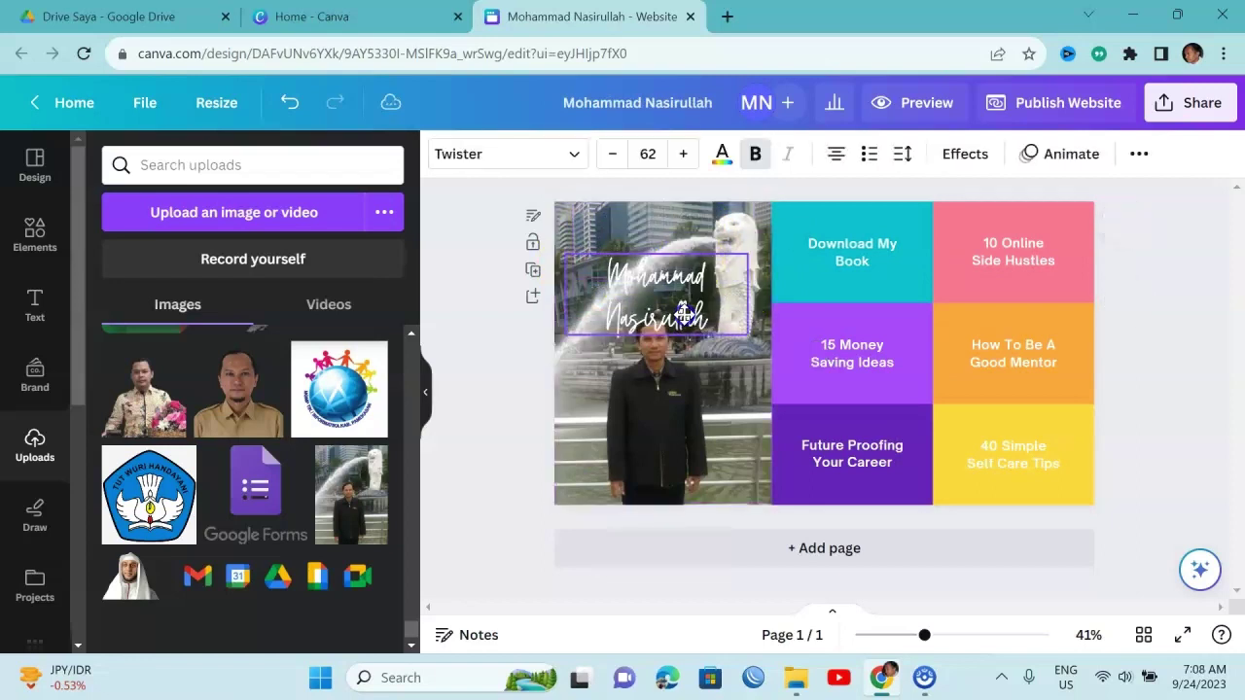
drag(693, 259, 710, 440)
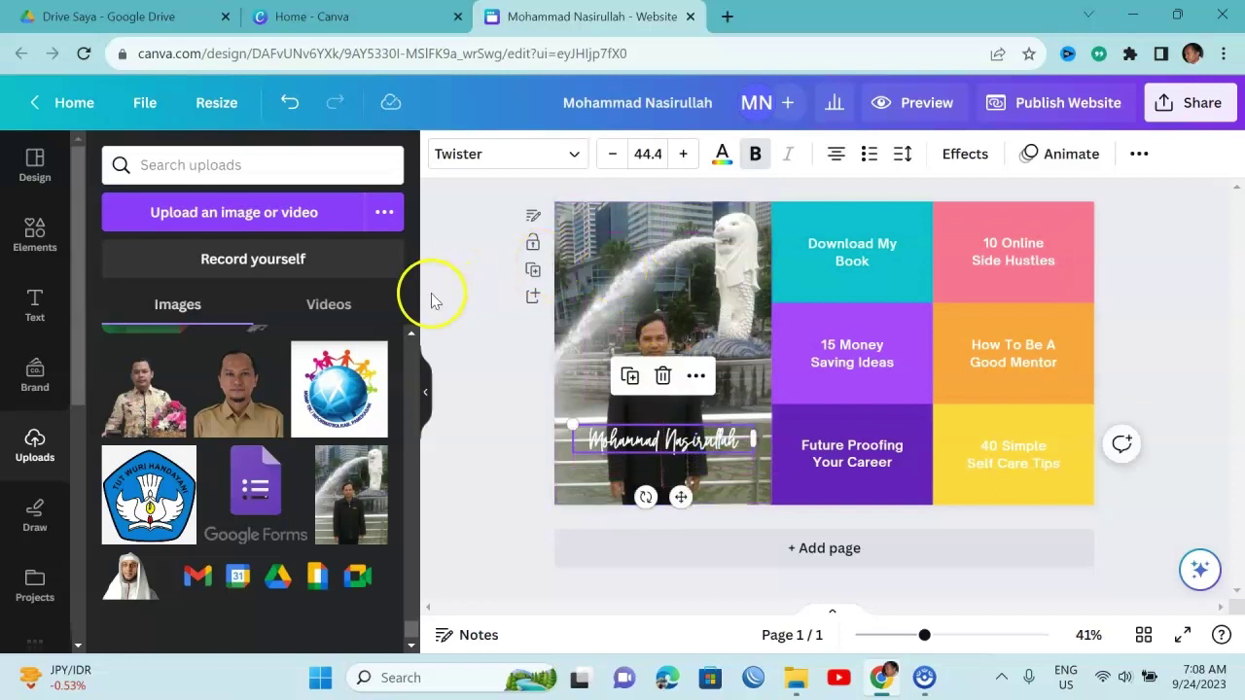
Add a subheading reading 'PERANGKAT PEMBELAJARAN' and place it at the top of the photo
click(33, 311)
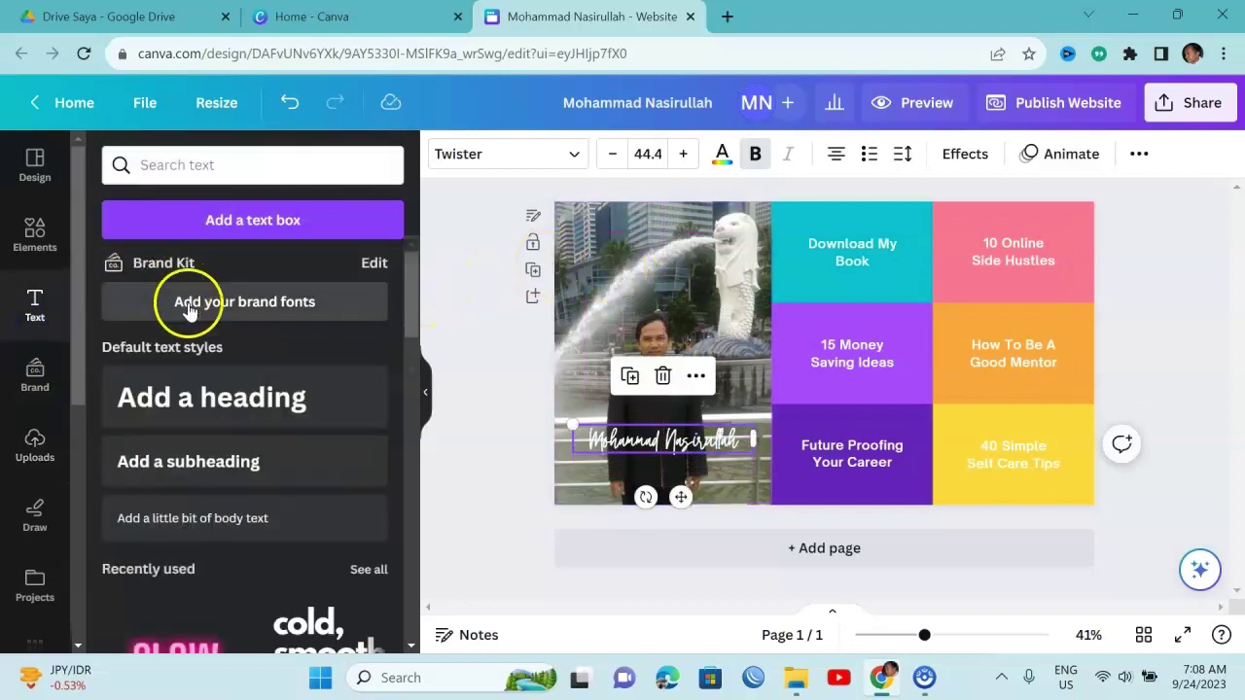
click(225, 462)
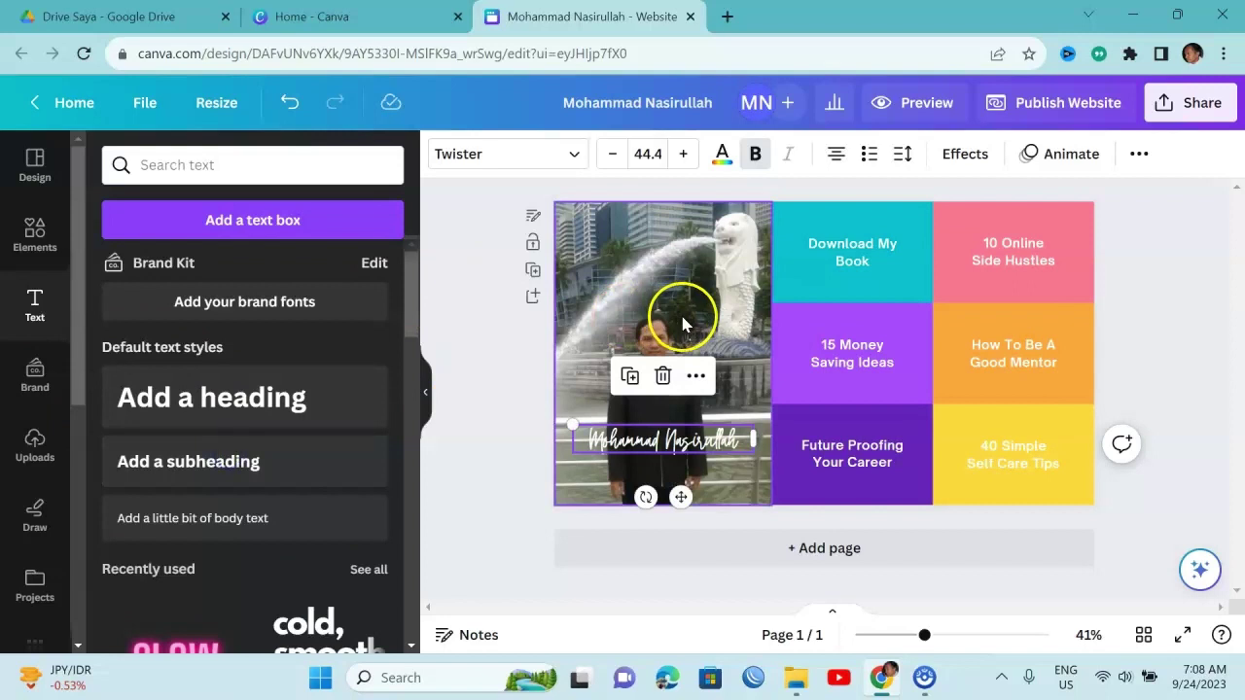
click(228, 460)
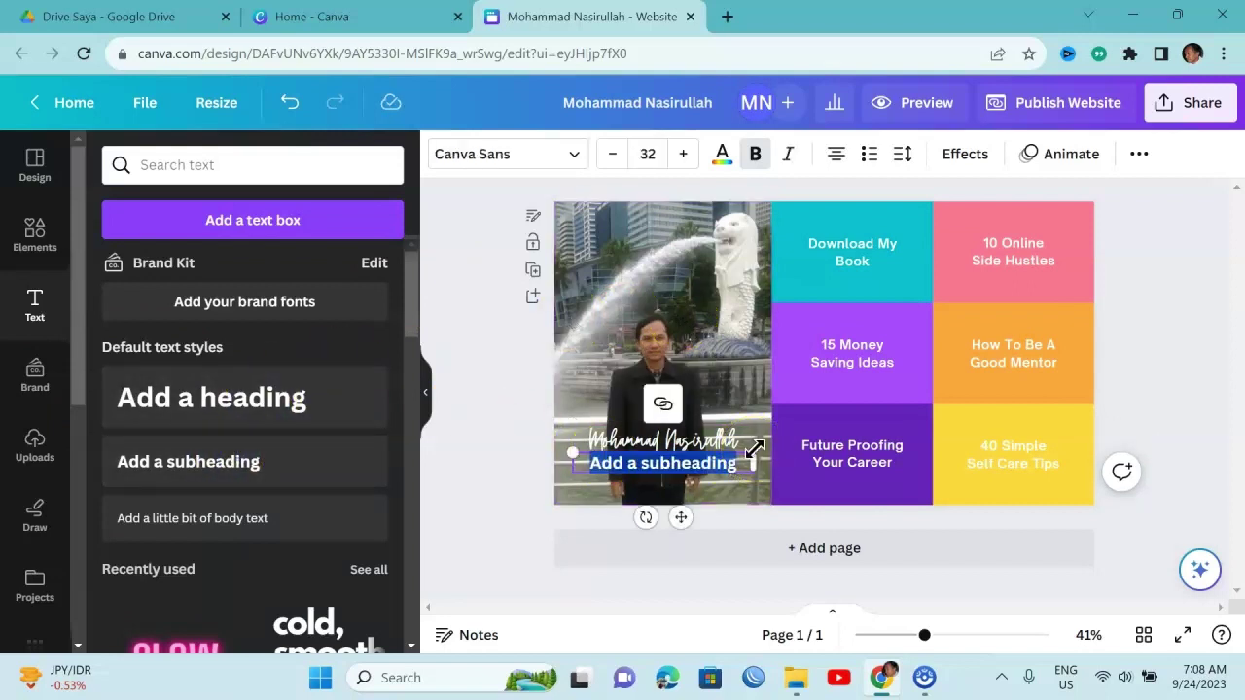
text(PERANGKAT)
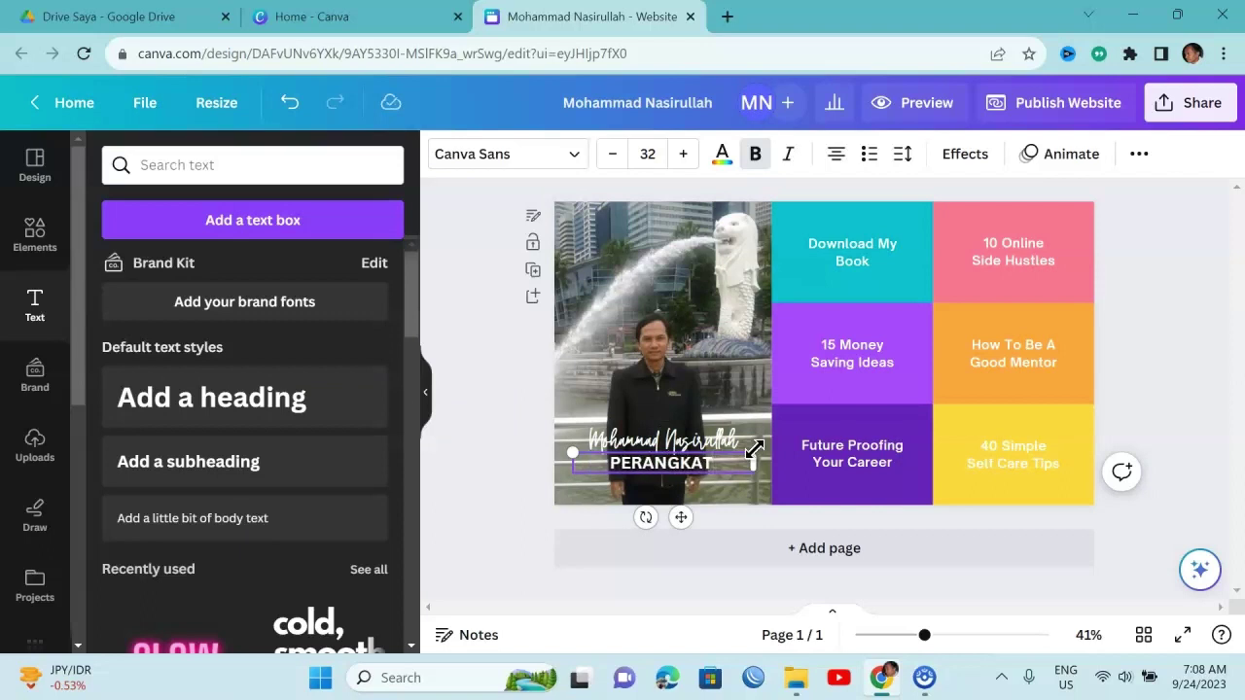
text( AJAR)
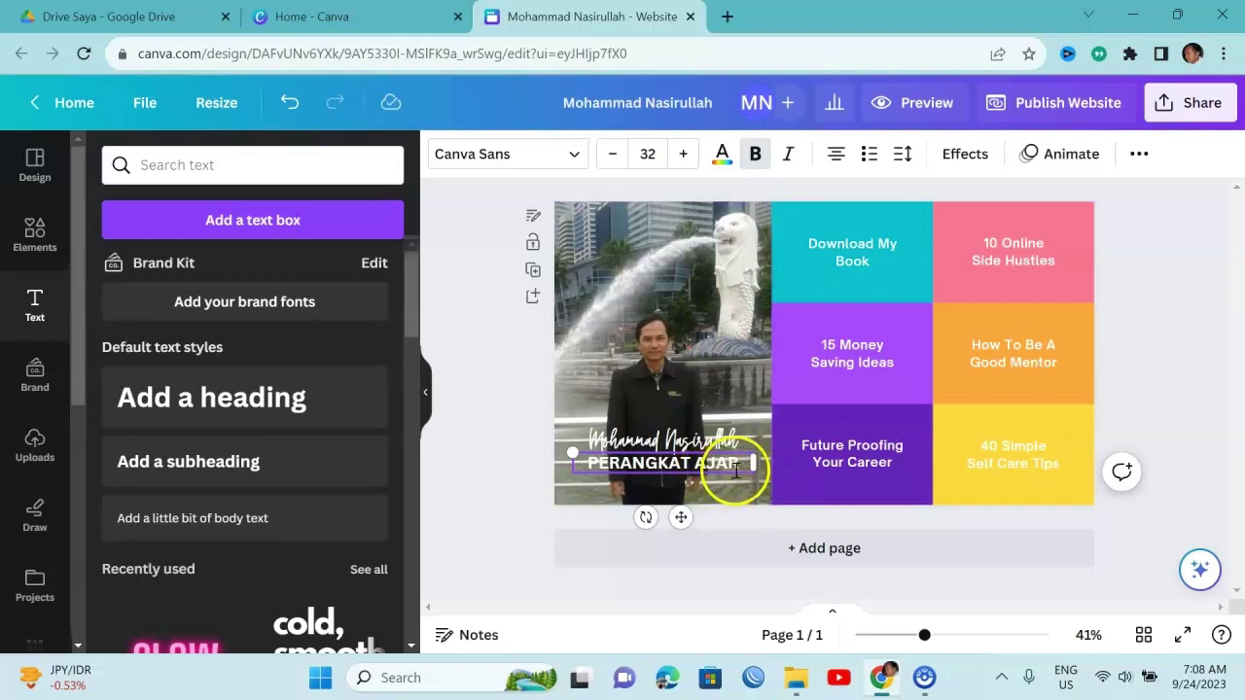
click(752, 464)
key(BackSpace)
key(BackSpace)
key(BackSpace)
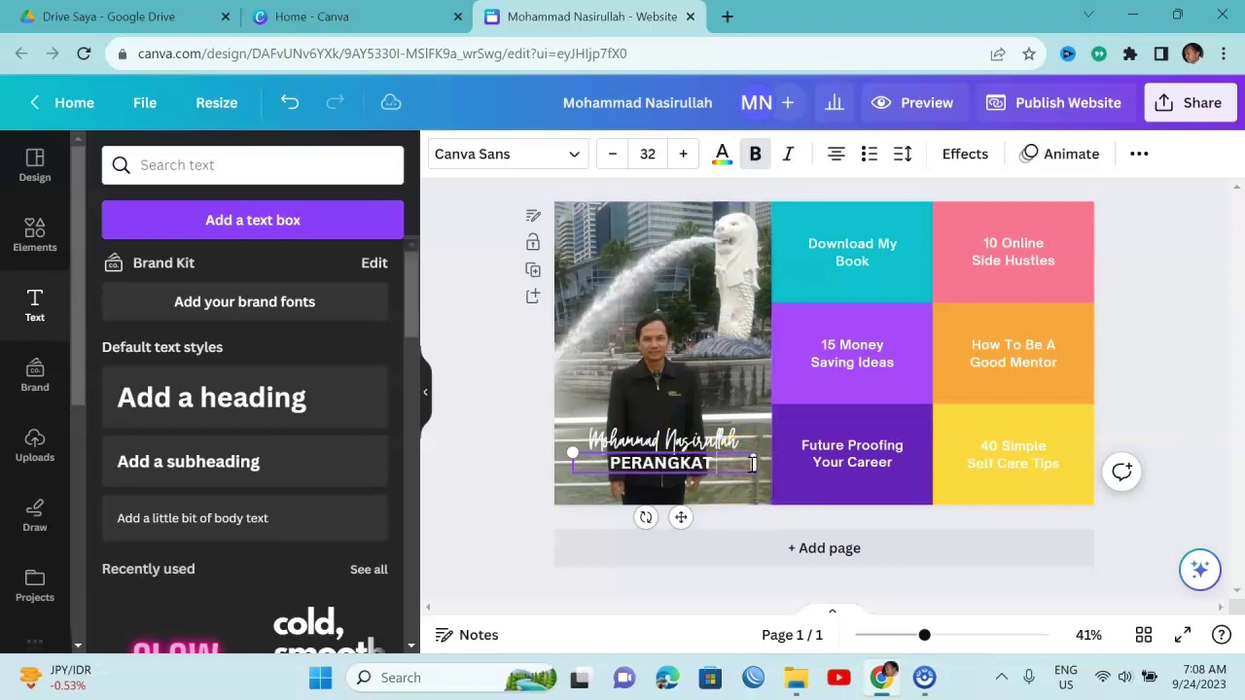
text(PEMBEL)
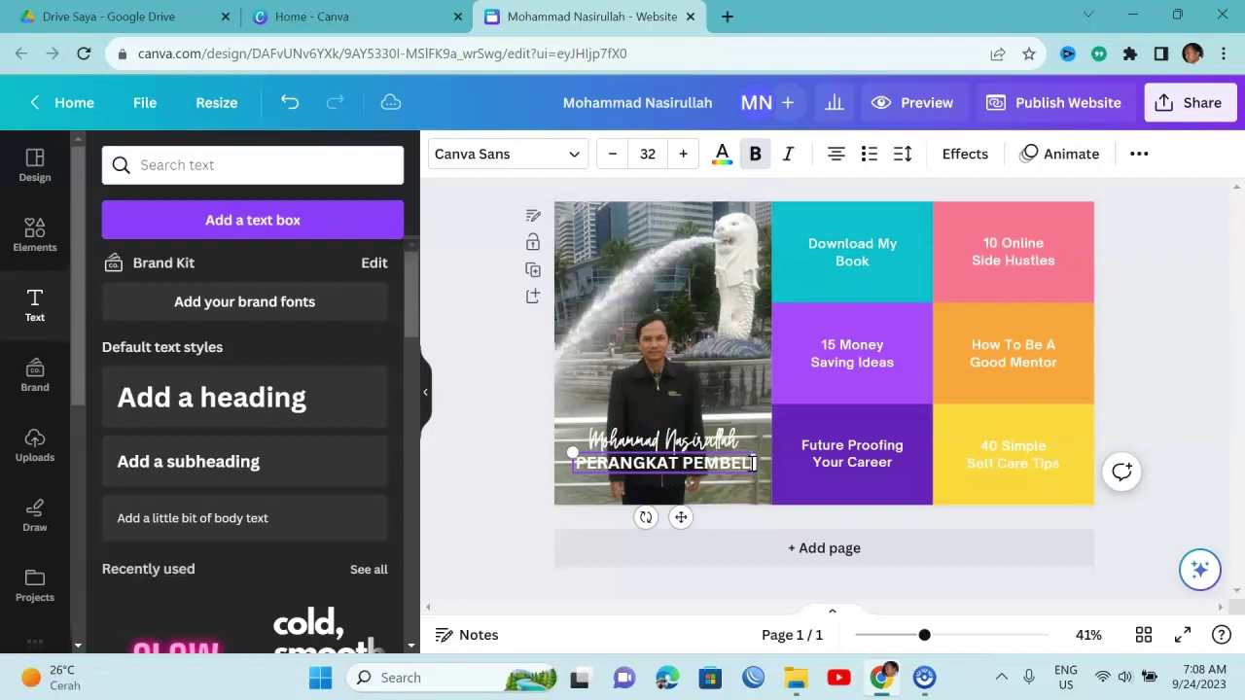
text(AJARAN)
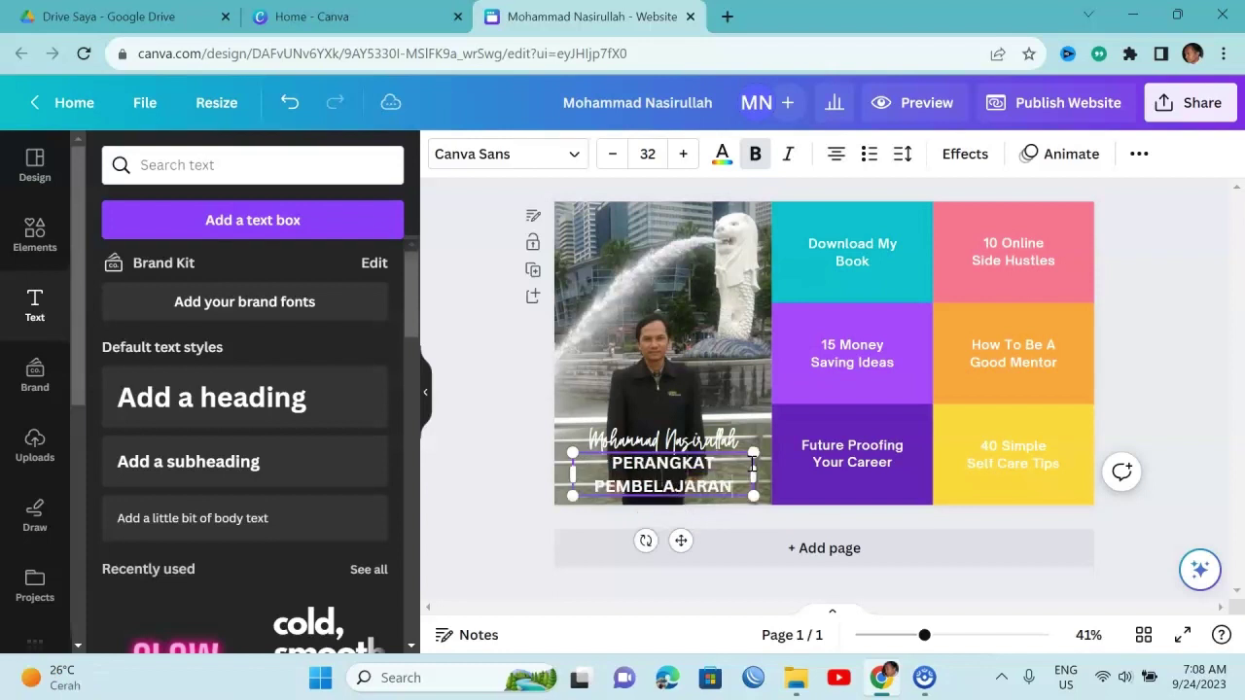
drag(678, 542, 684, 334)
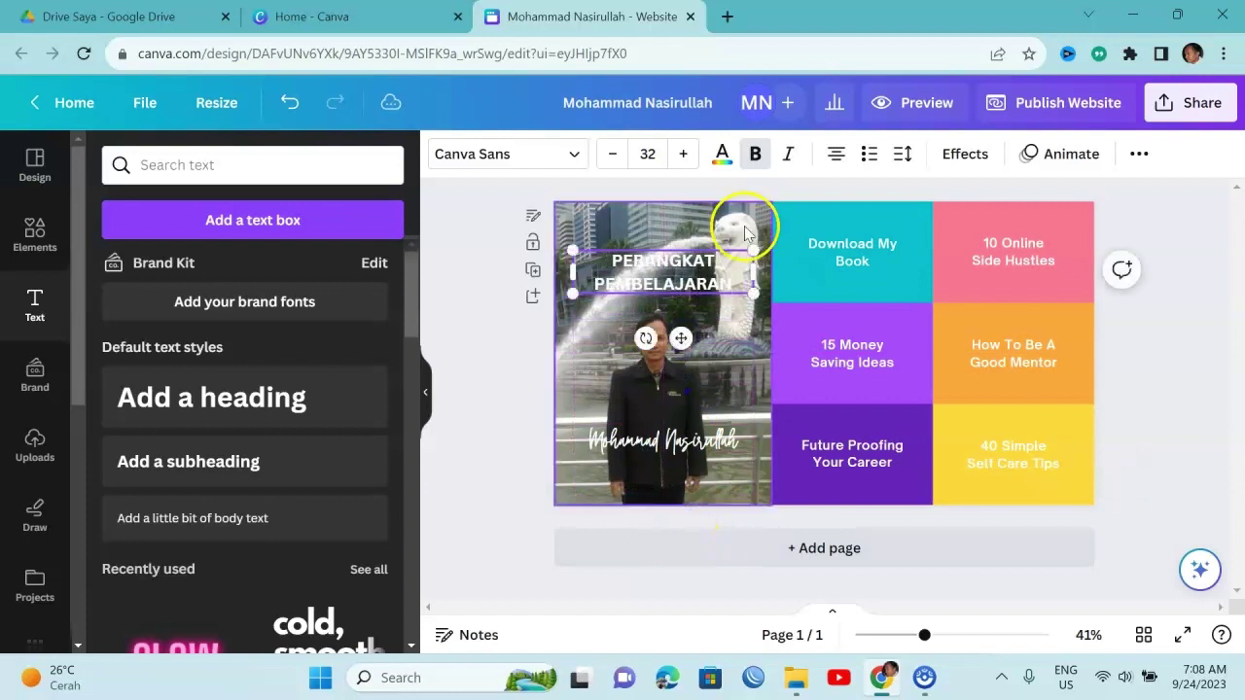
Apply the Outline effect to the PERANGKAT PEMBELAJARAN heading
click(957, 158)
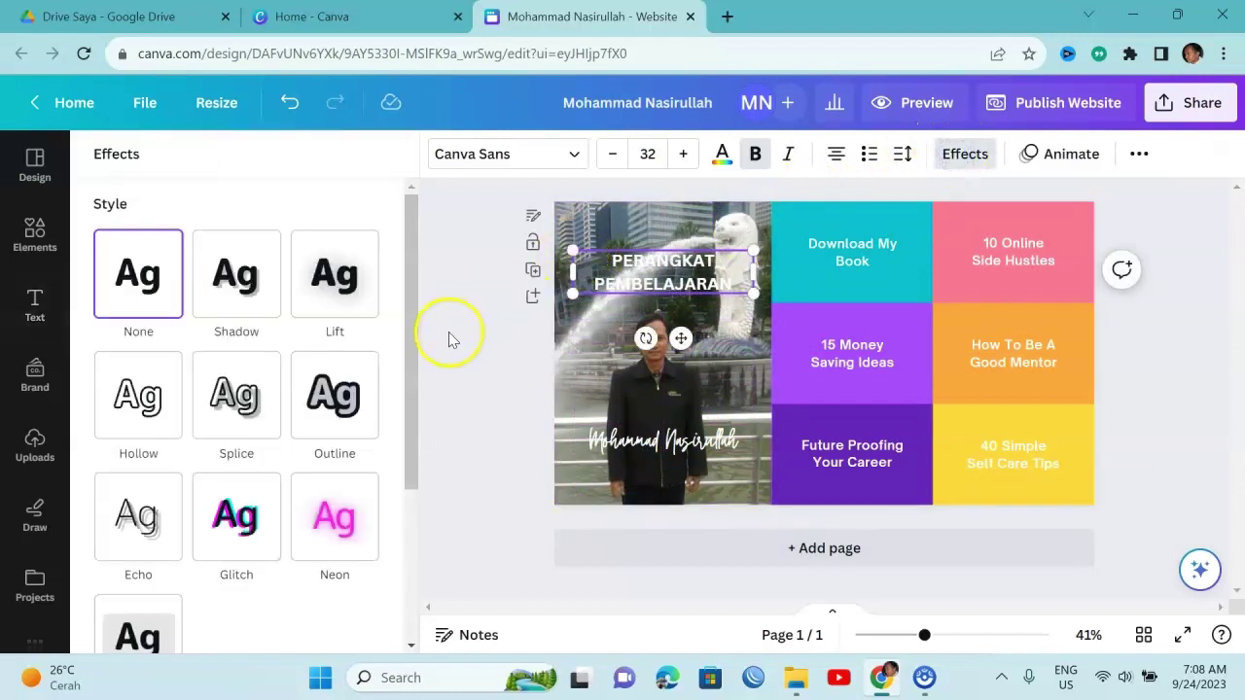
scroll(409, 389, down, 1)
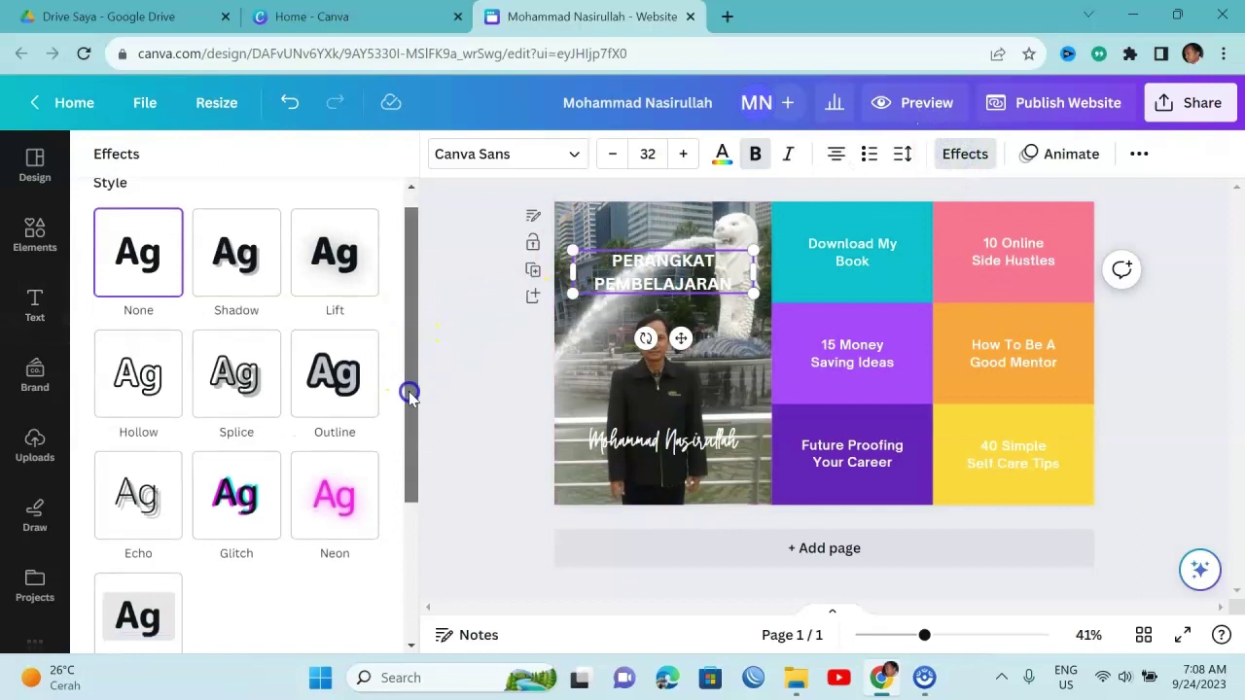
click(353, 351)
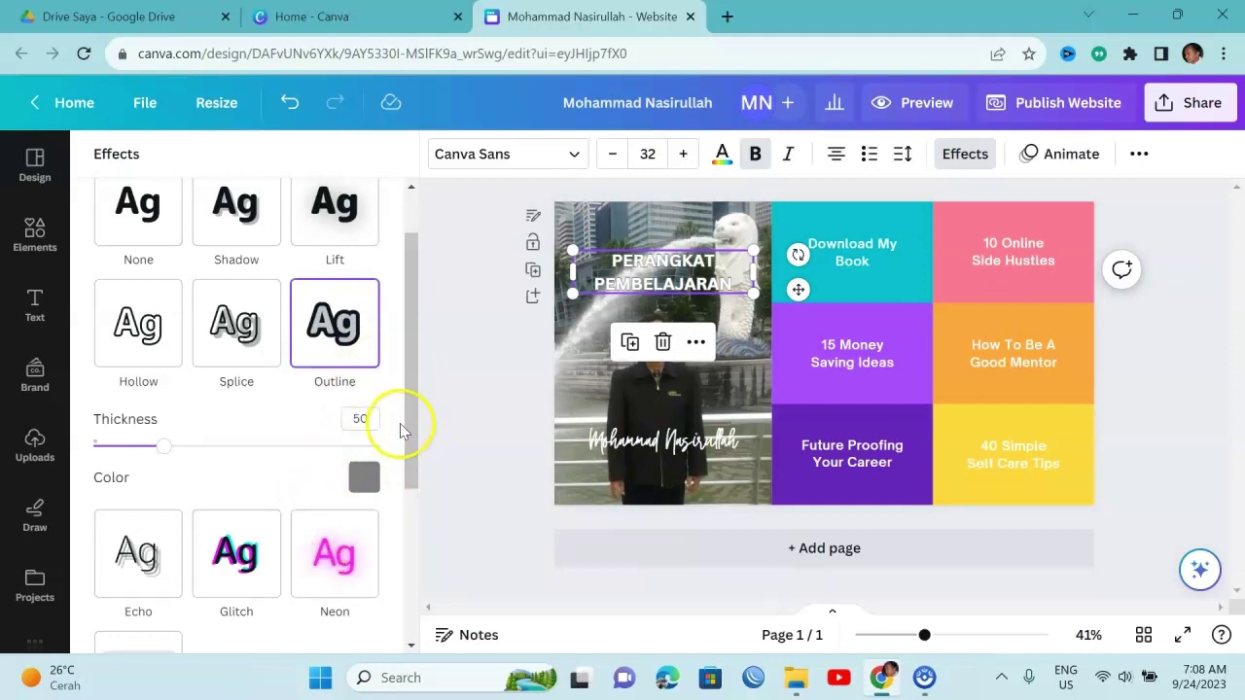
drag(406, 426, 408, 435)
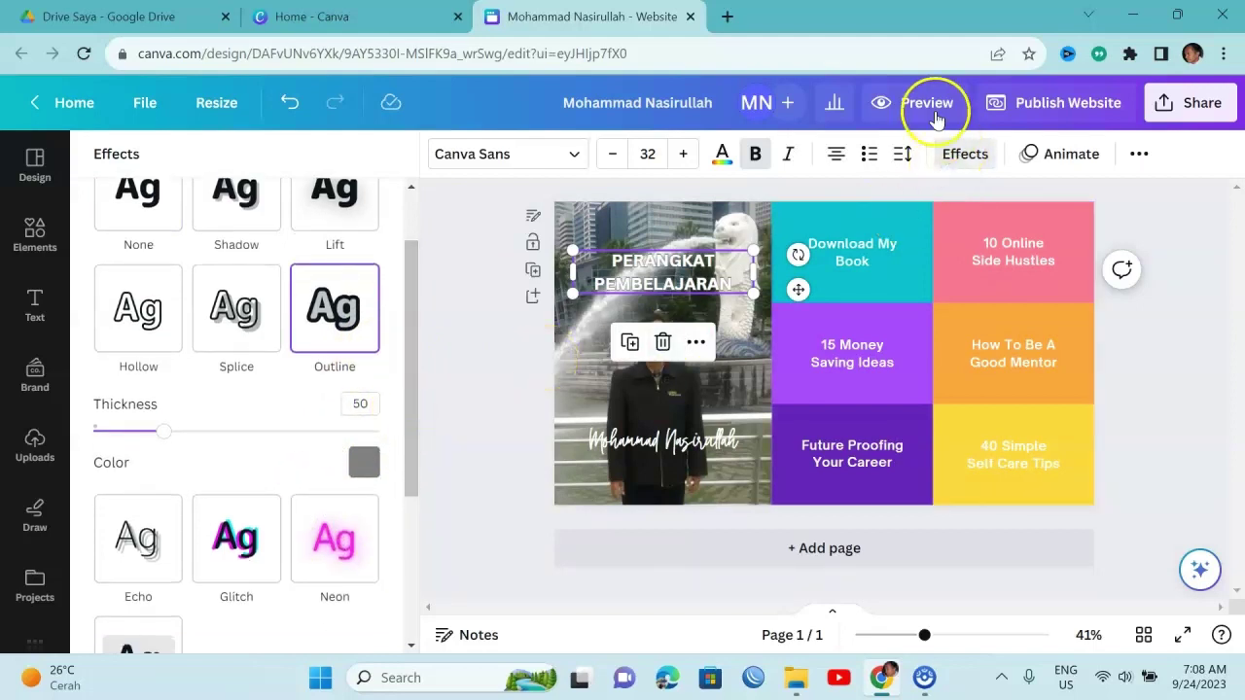
Set the heading text colour to brand yellow after trying orange and pink
click(722, 161)
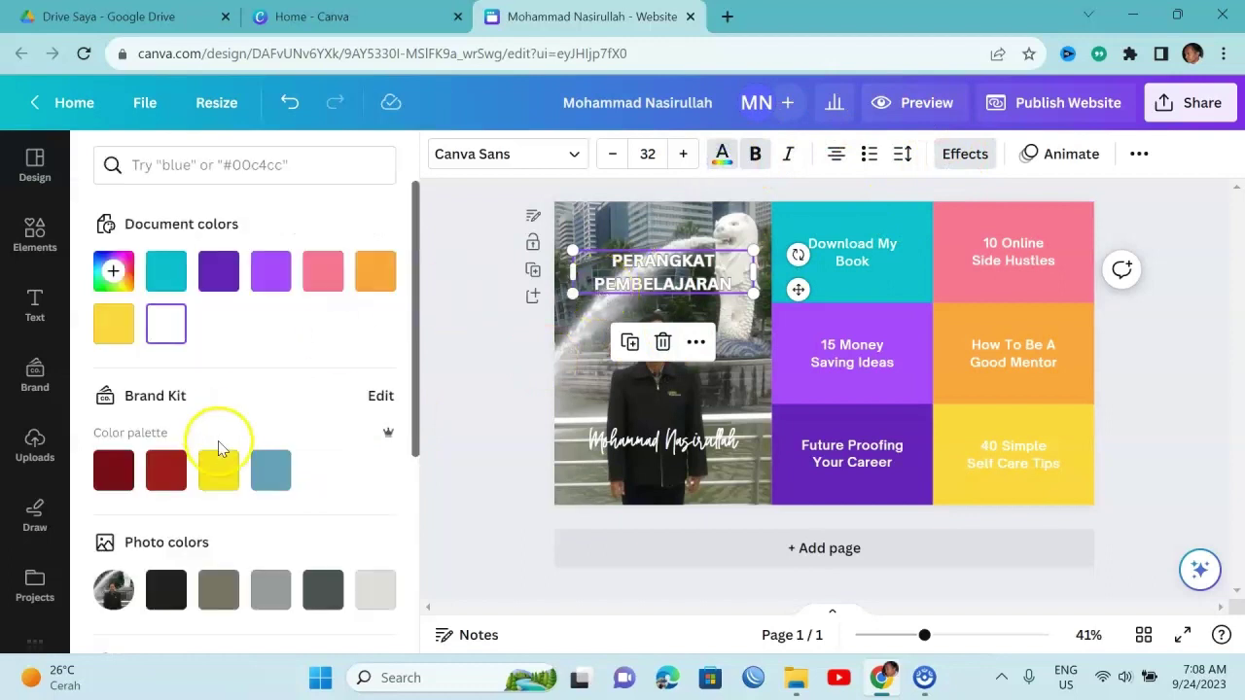
click(219, 471)
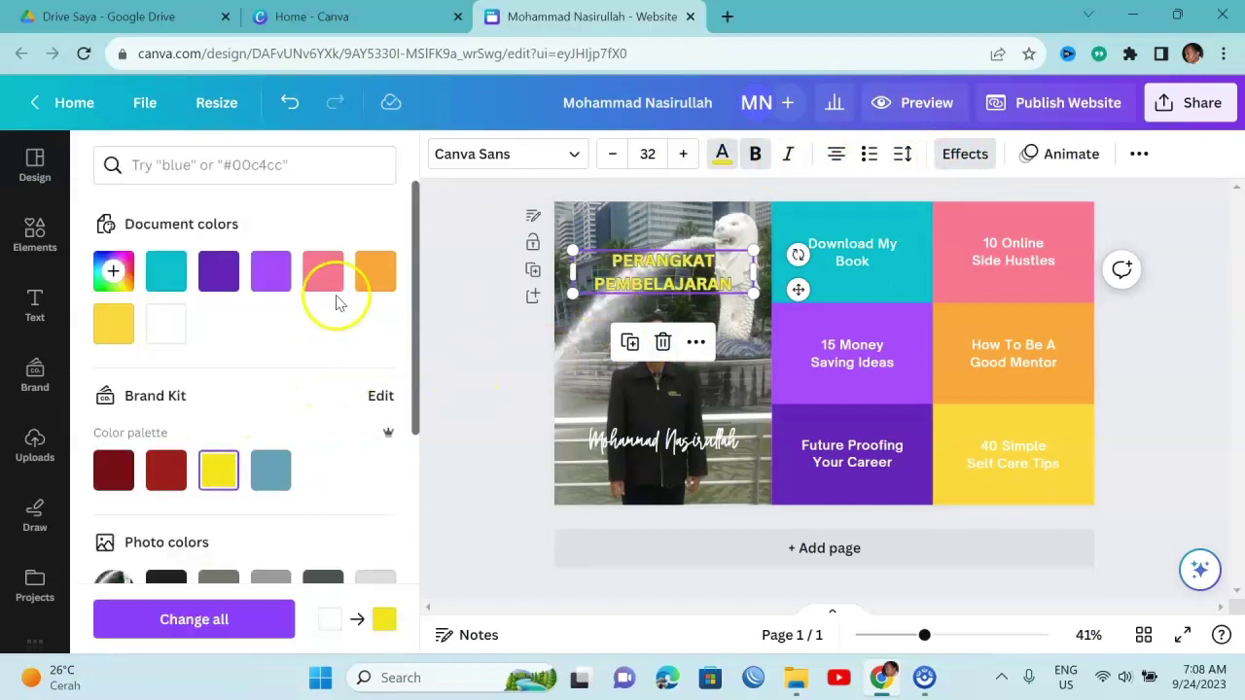
click(375, 273)
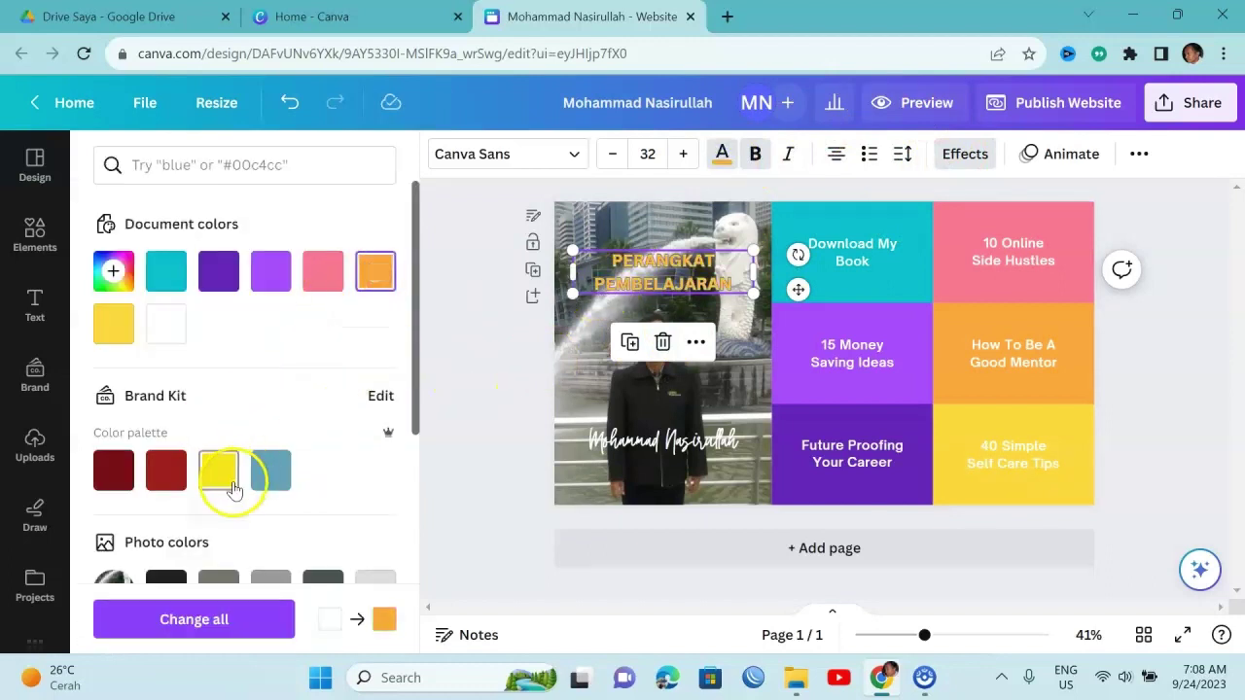
click(222, 473)
click(323, 272)
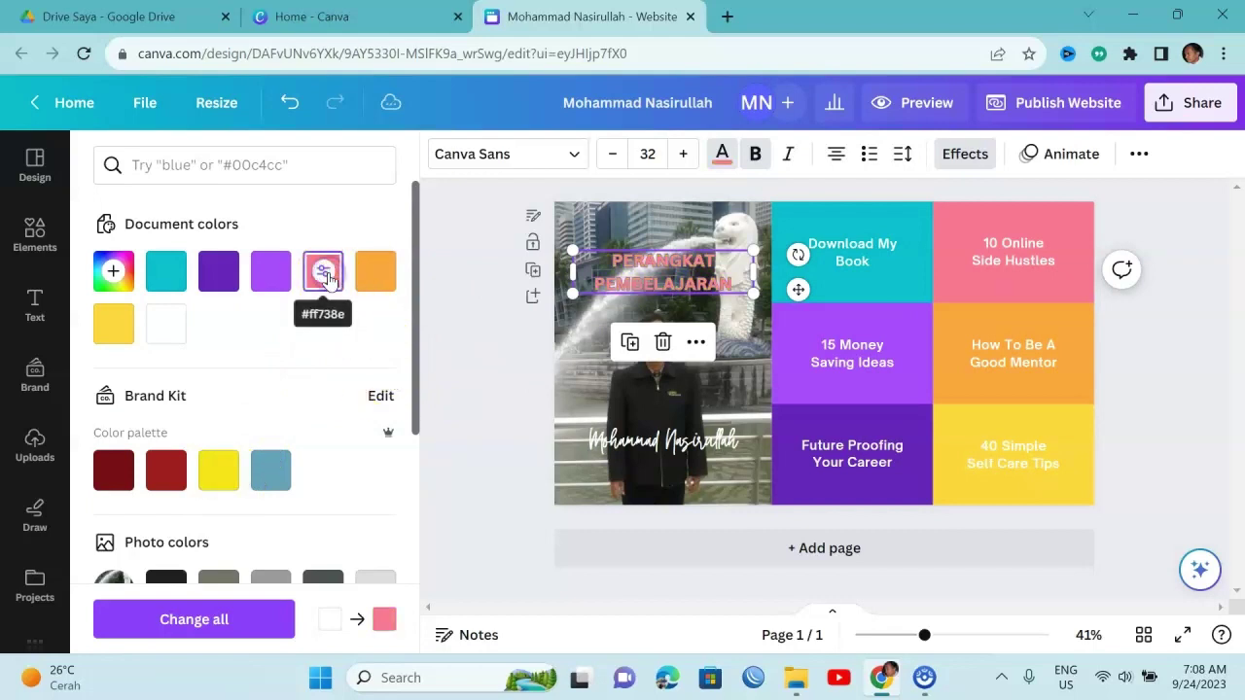
click(226, 480)
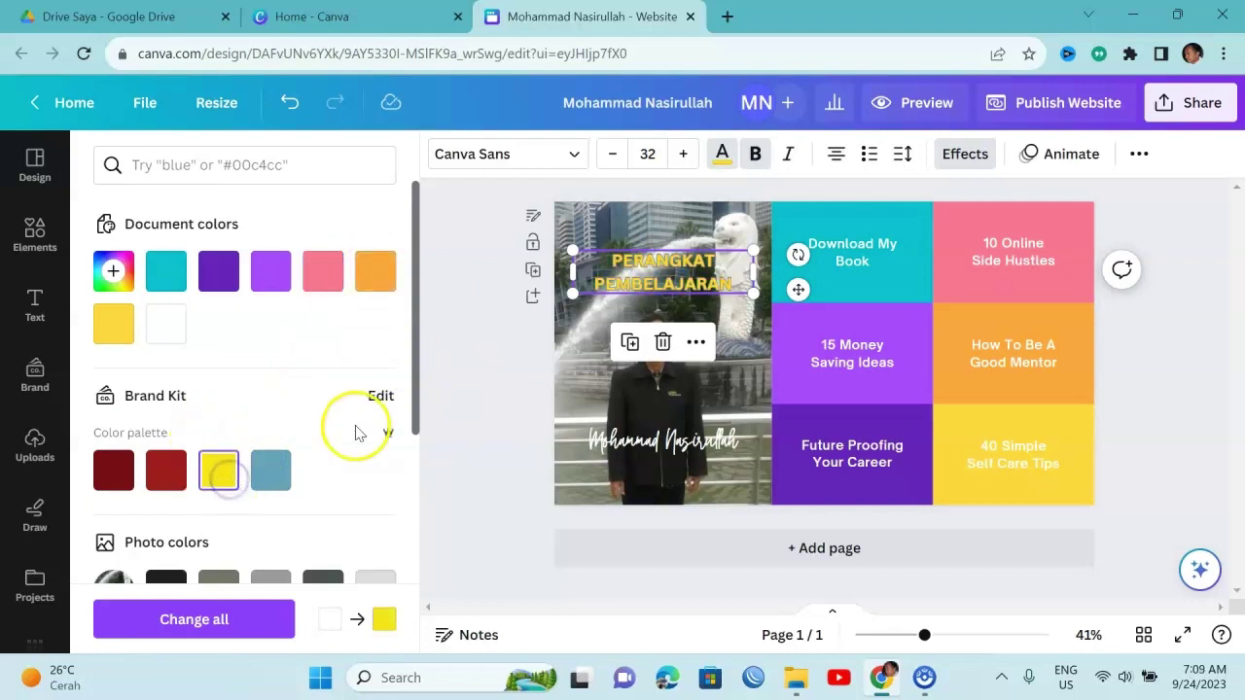
drag(418, 362, 415, 258)
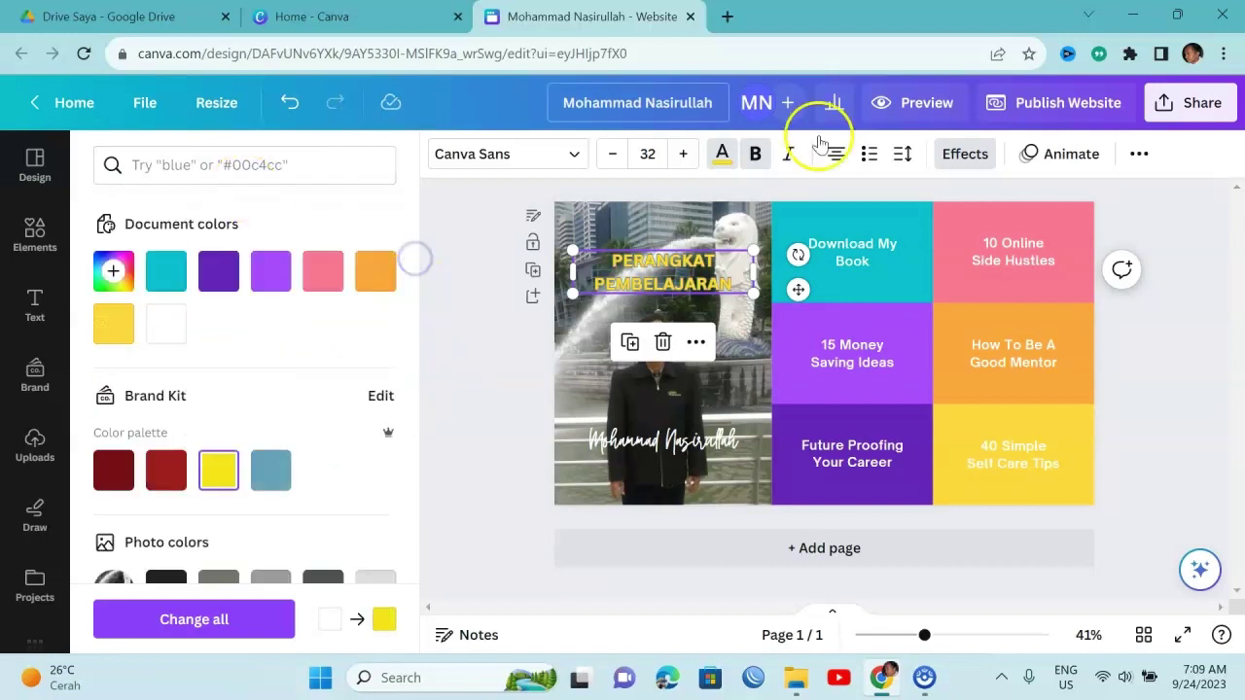
Increase the heading's outline thickness to 166
click(965, 154)
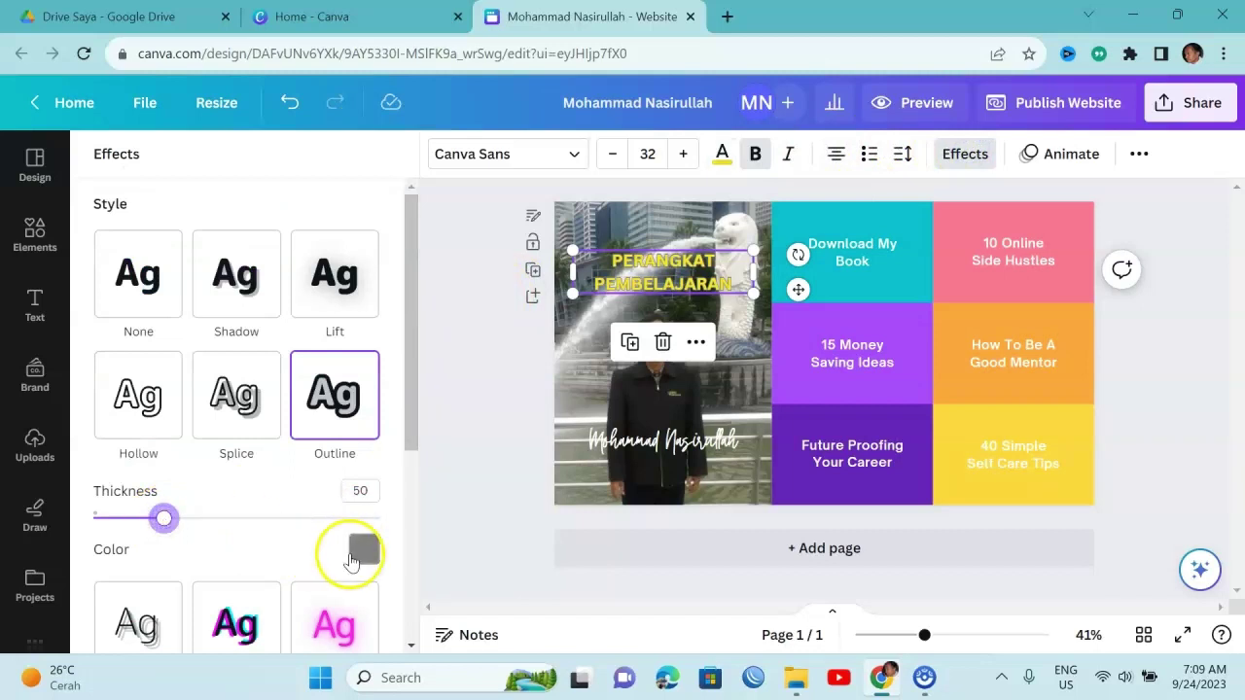
drag(242, 523, 332, 524)
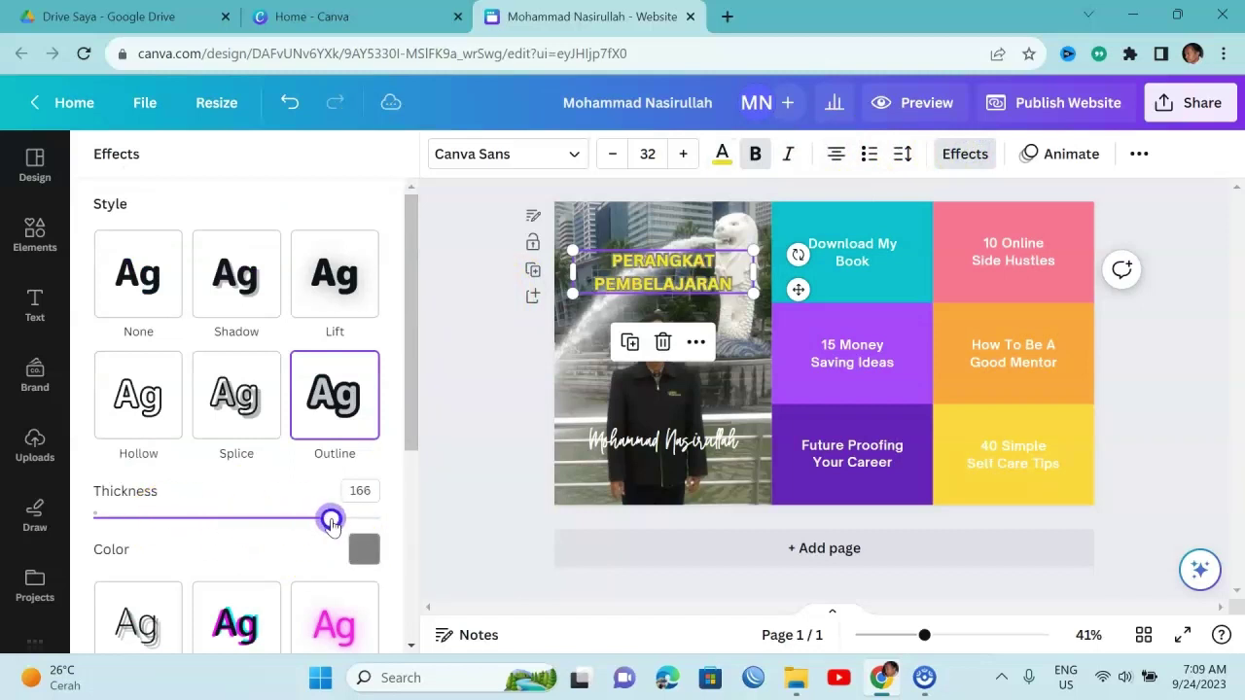
click(570, 153)
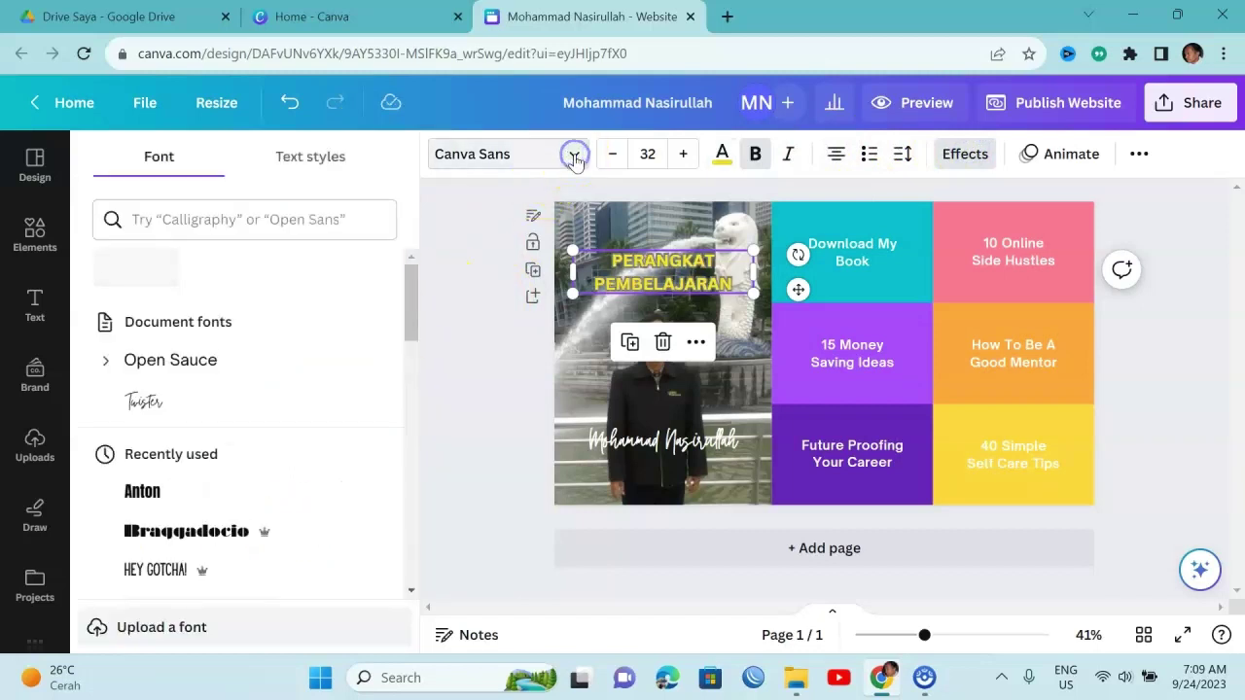
Apply the Intro Rust font to the title and nudge it slightly higher on the photo
scroll(424, 303, down, 5)
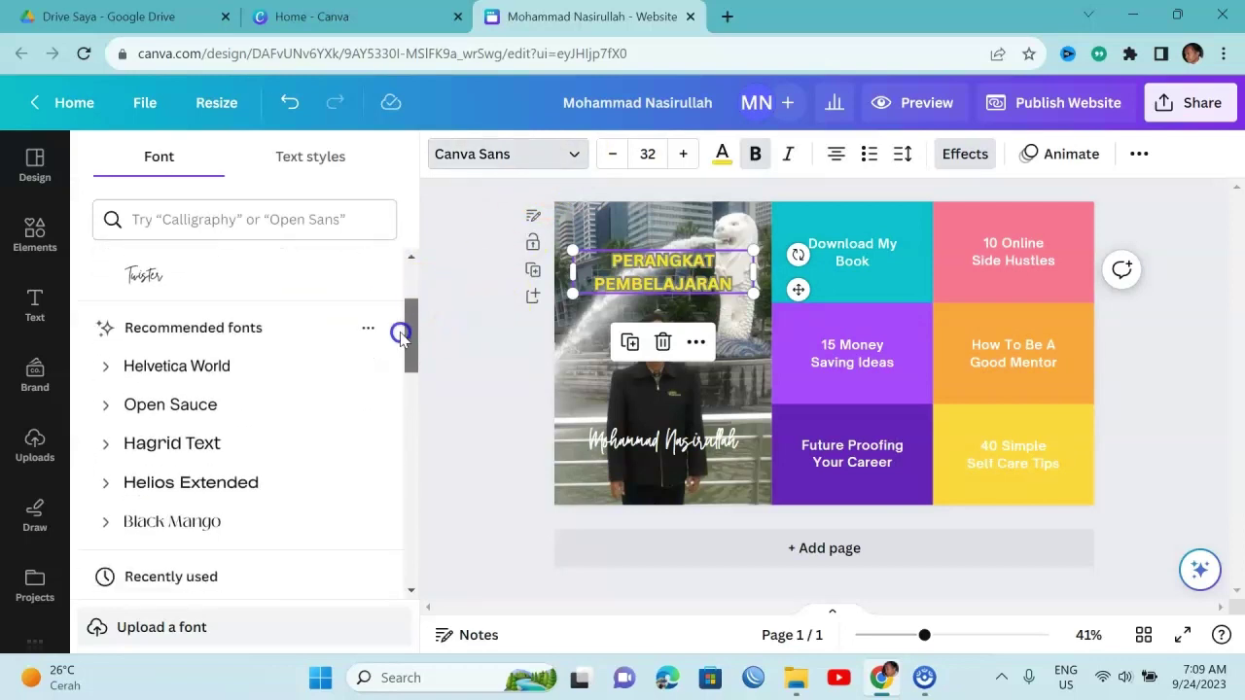
click(171, 516)
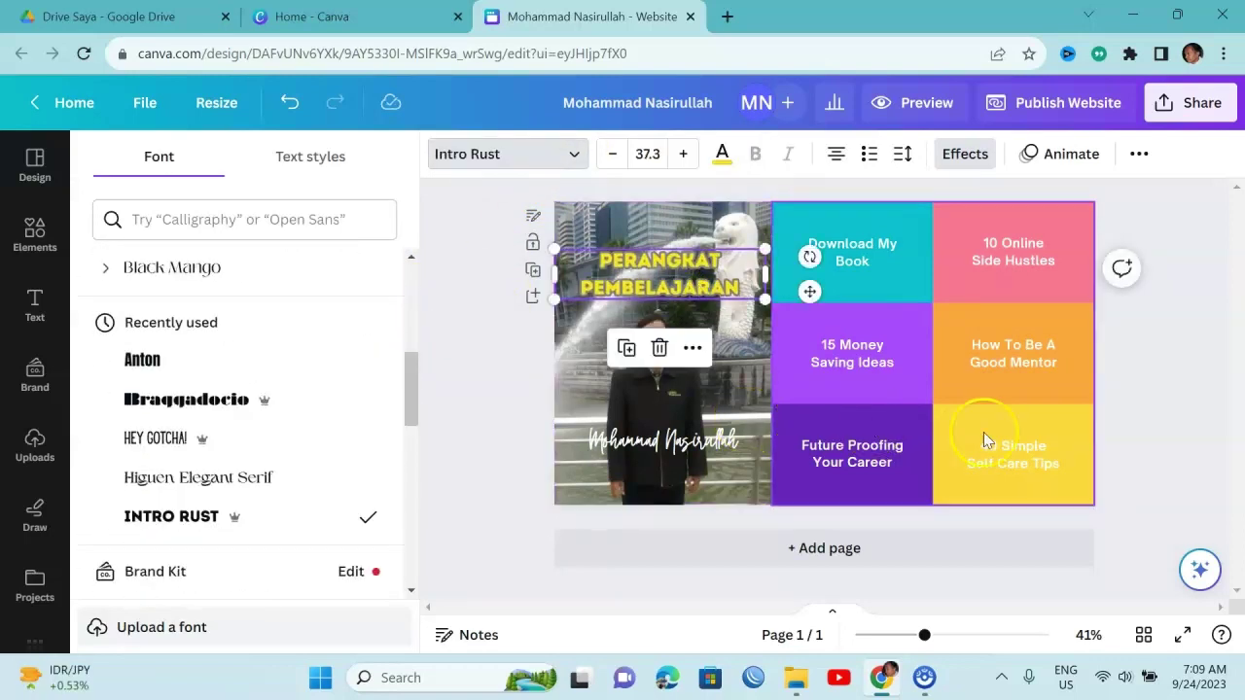
click(893, 386)
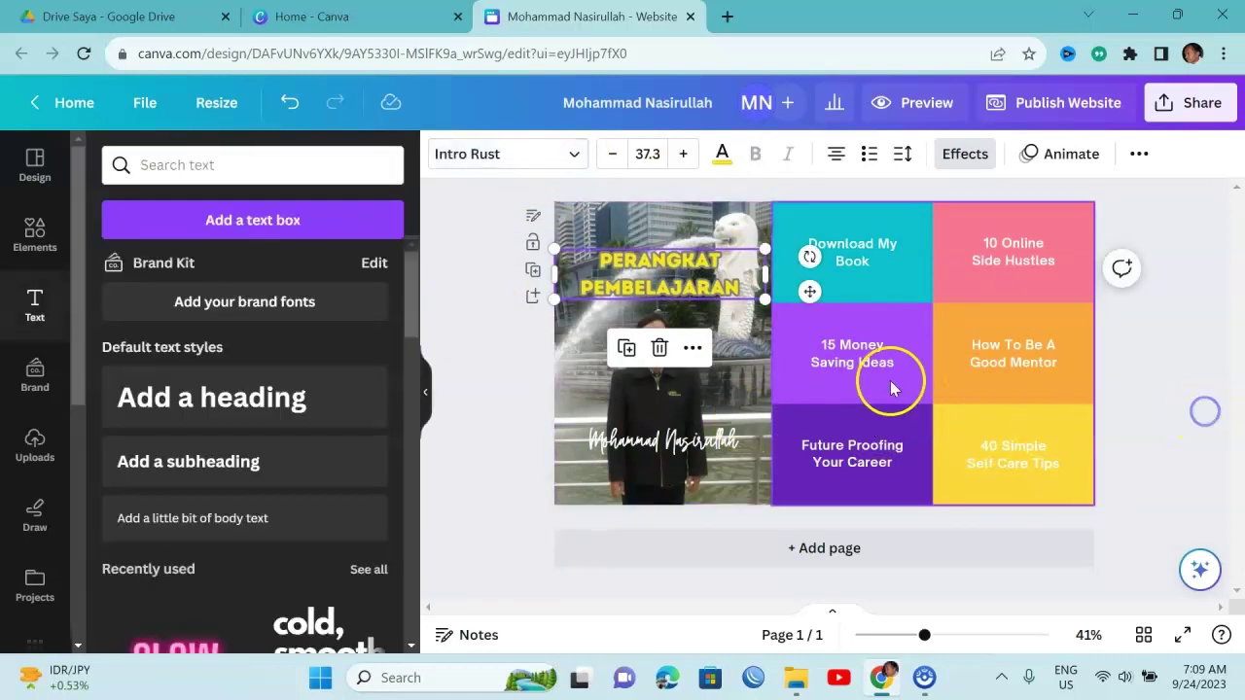
click(1139, 368)
drag(638, 282, 642, 271)
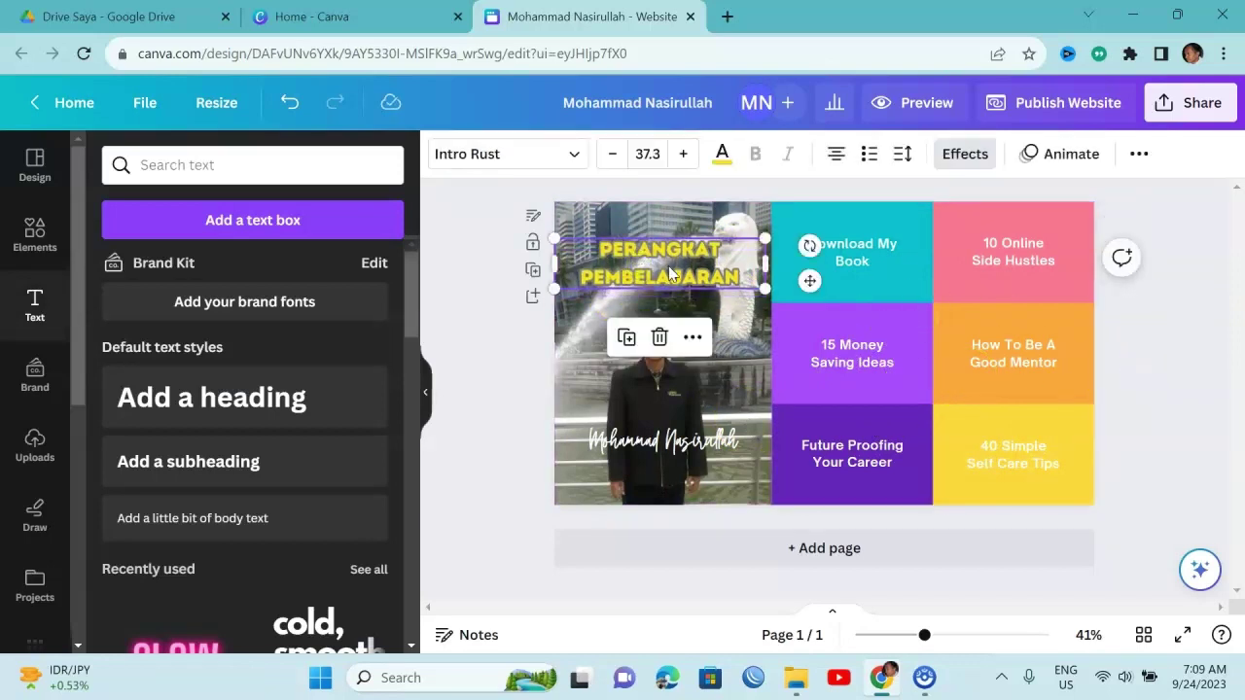
click(1161, 368)
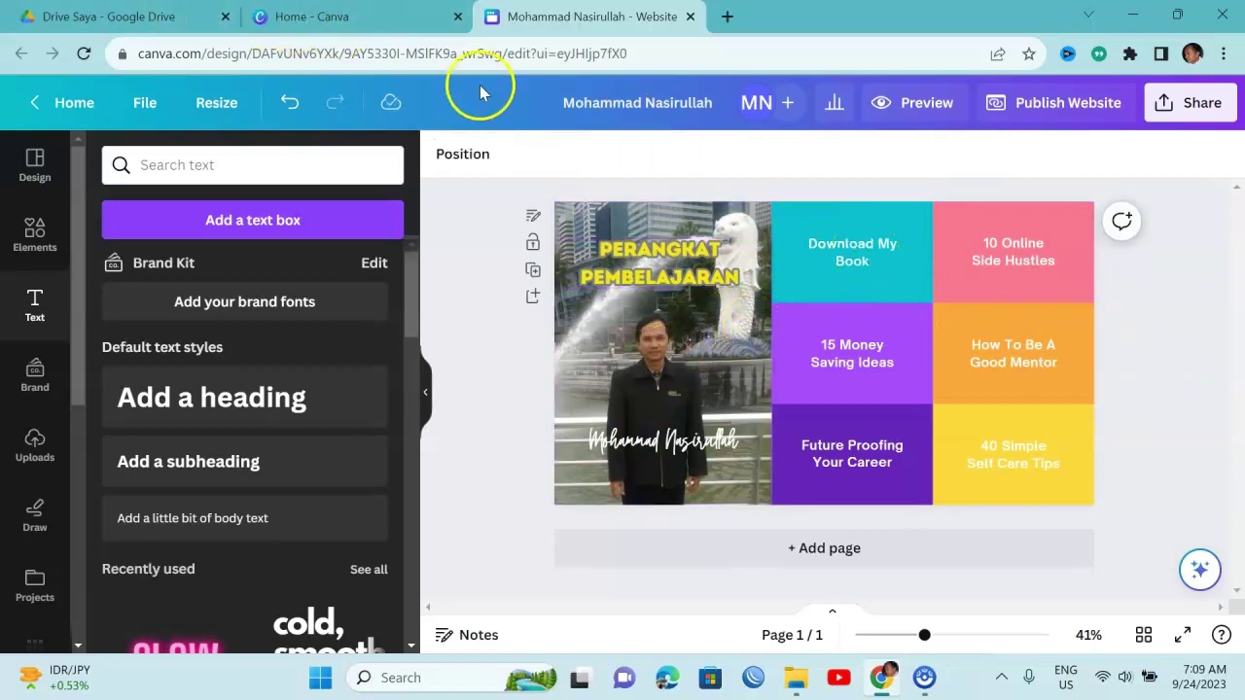
Open the Perangkat X folder in Google Drive and scroll through its numbered teaching files
click(128, 16)
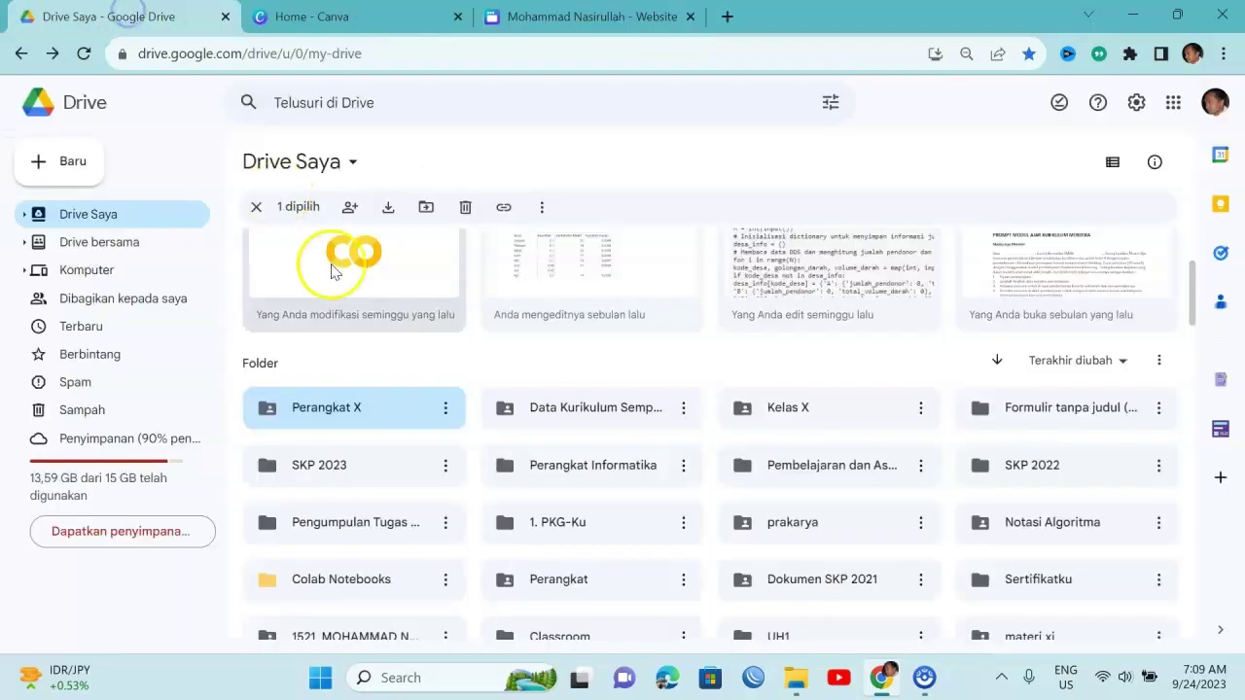
double_click(370, 410)
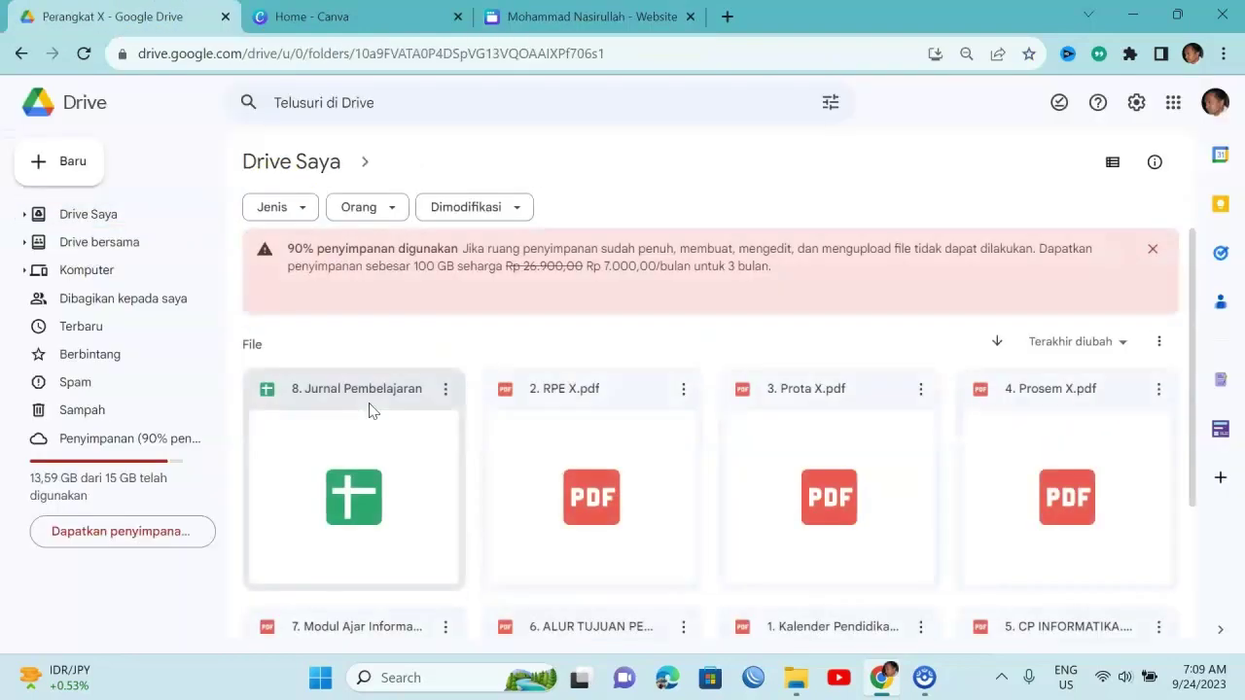
drag(1187, 287, 1209, 437)
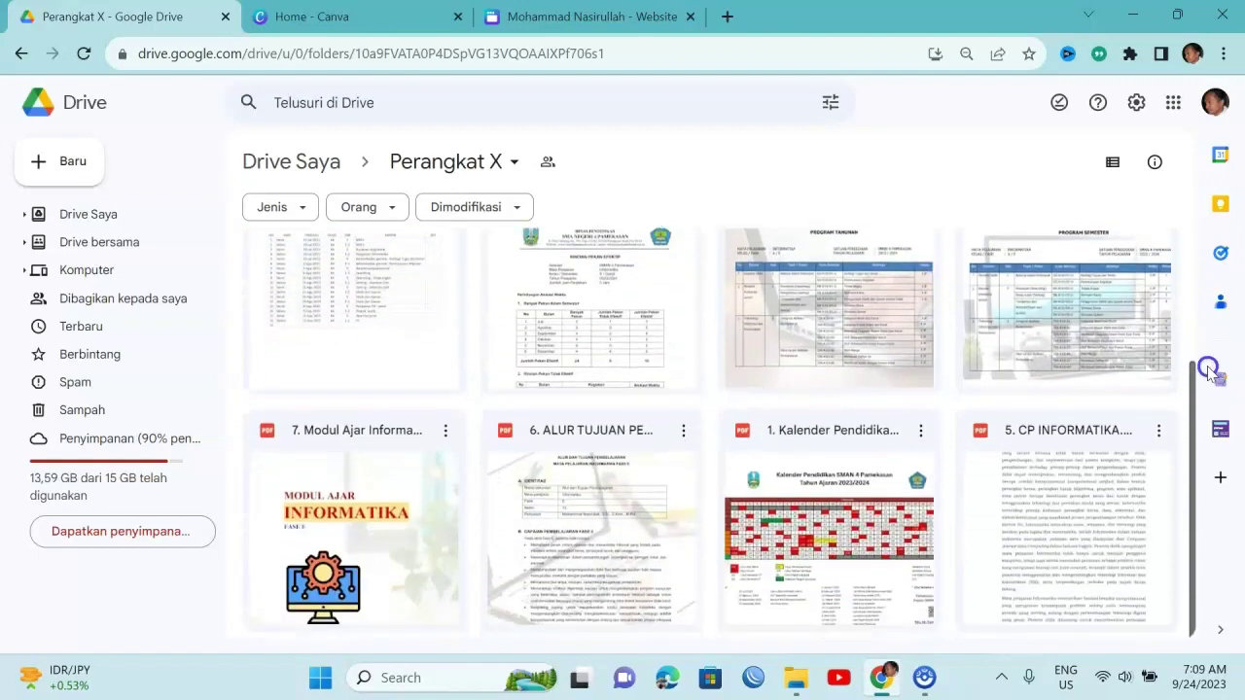
drag(1209, 370, 1198, 342)
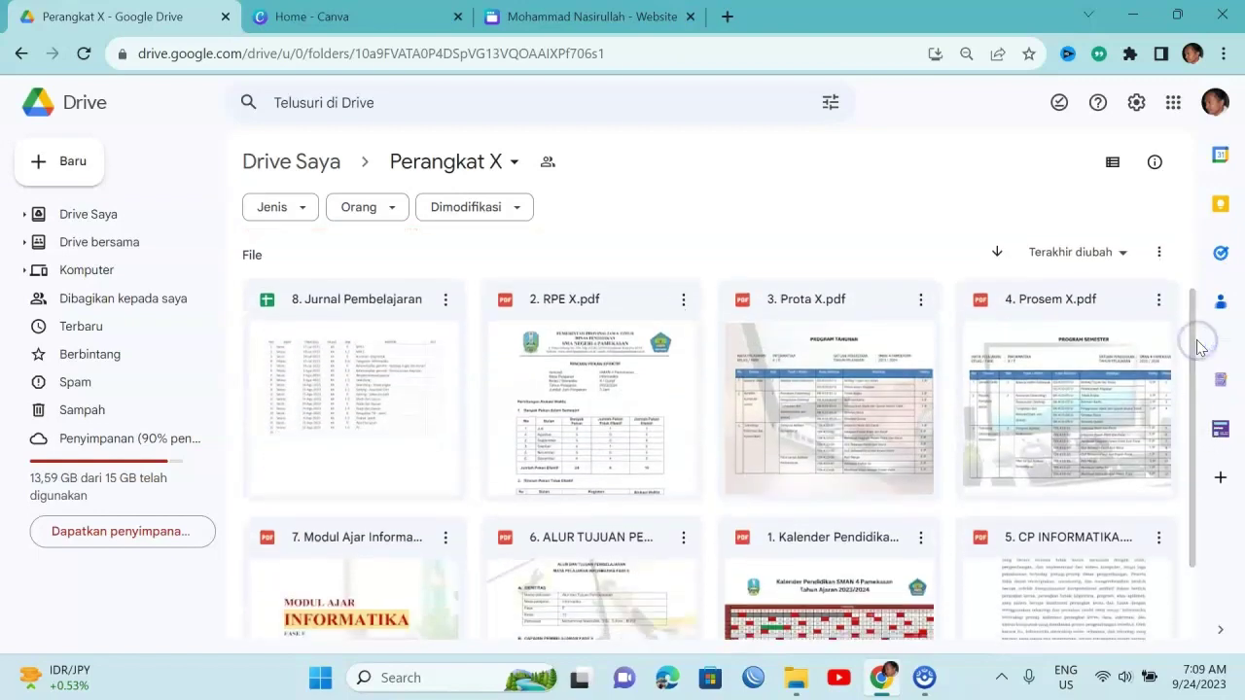